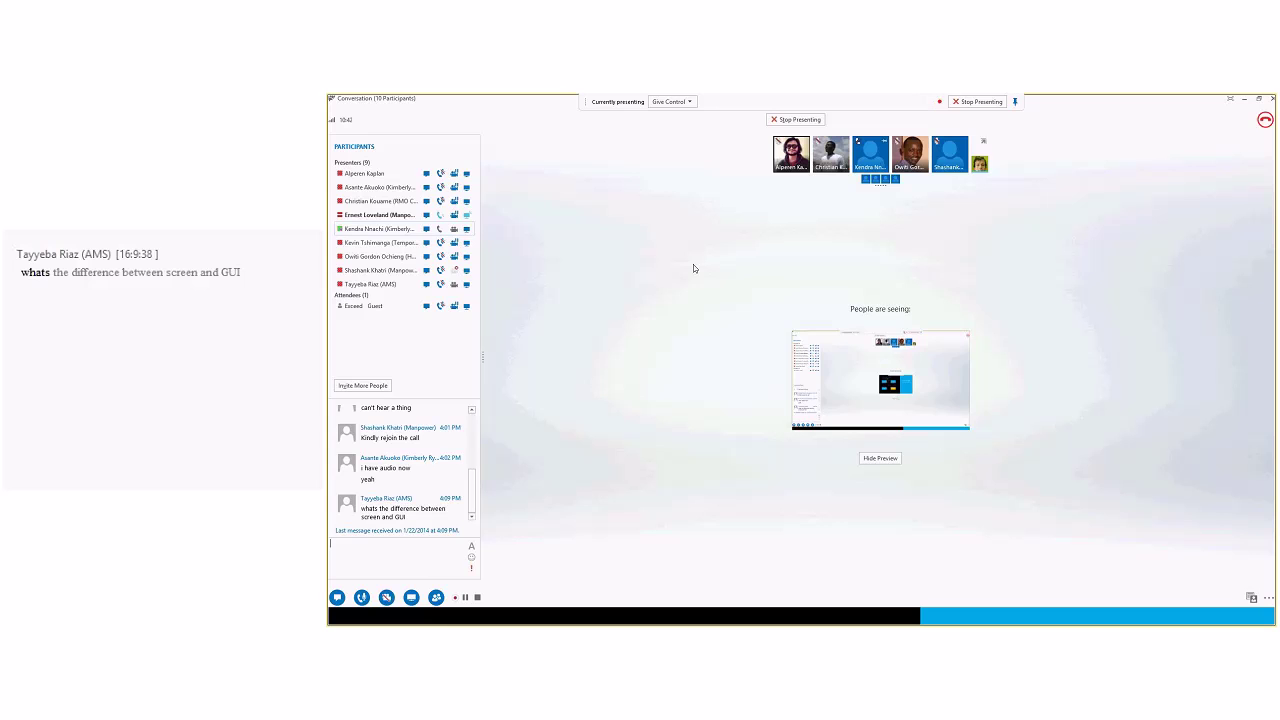
# Leave the Lync chat and bring the slideshow to the 'Sprites use Pixels to Units' slide
pyautogui.click(446, 539)
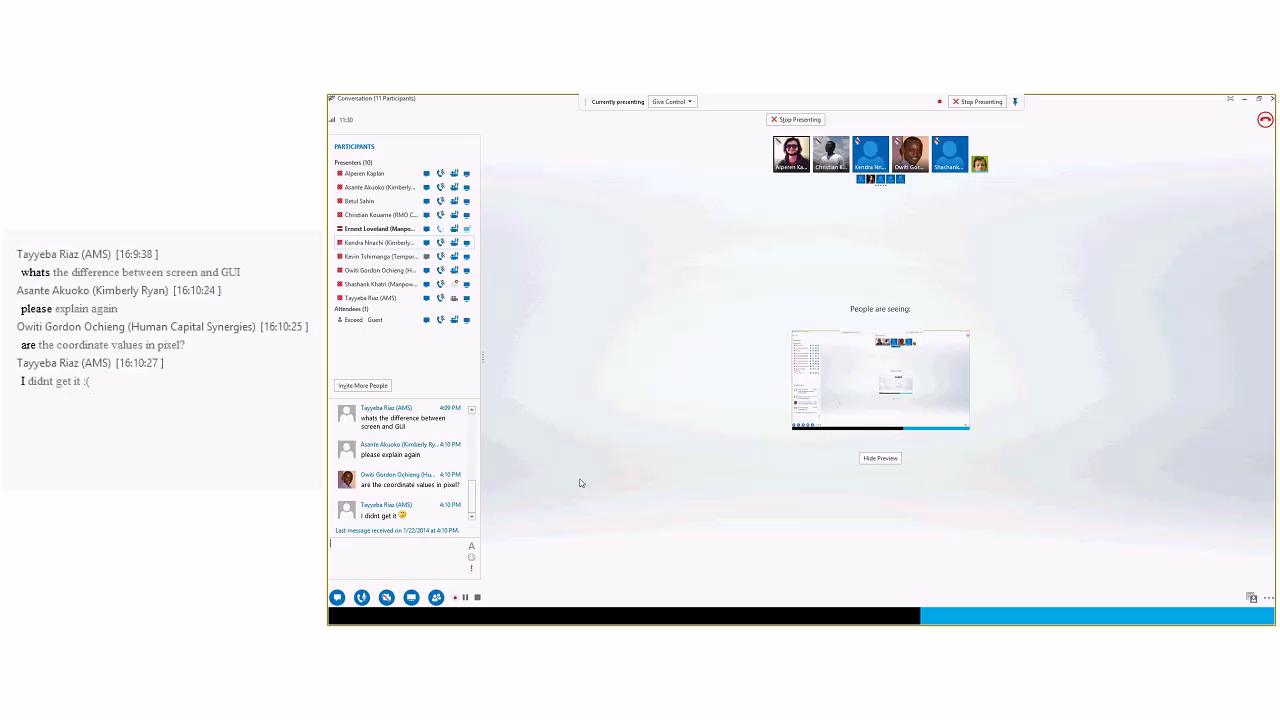
pyautogui.hotkey('alt', 'Tab')
pyautogui.press('Right')
pyautogui.press('Right')
pyautogui.press('Left')
pyautogui.press('Right')
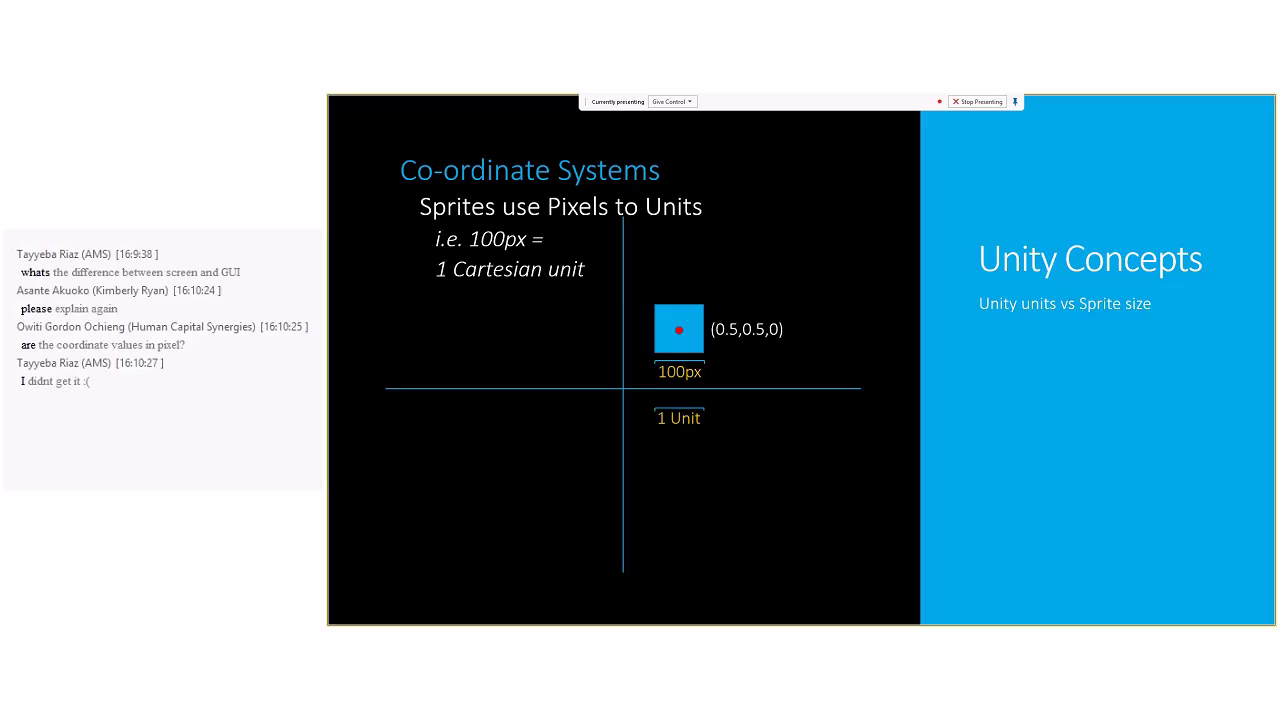
# Zoom into the slide, mark the 1 Unit bracket, and draw a stick figure in the blue square
pyautogui.press('super+plus')
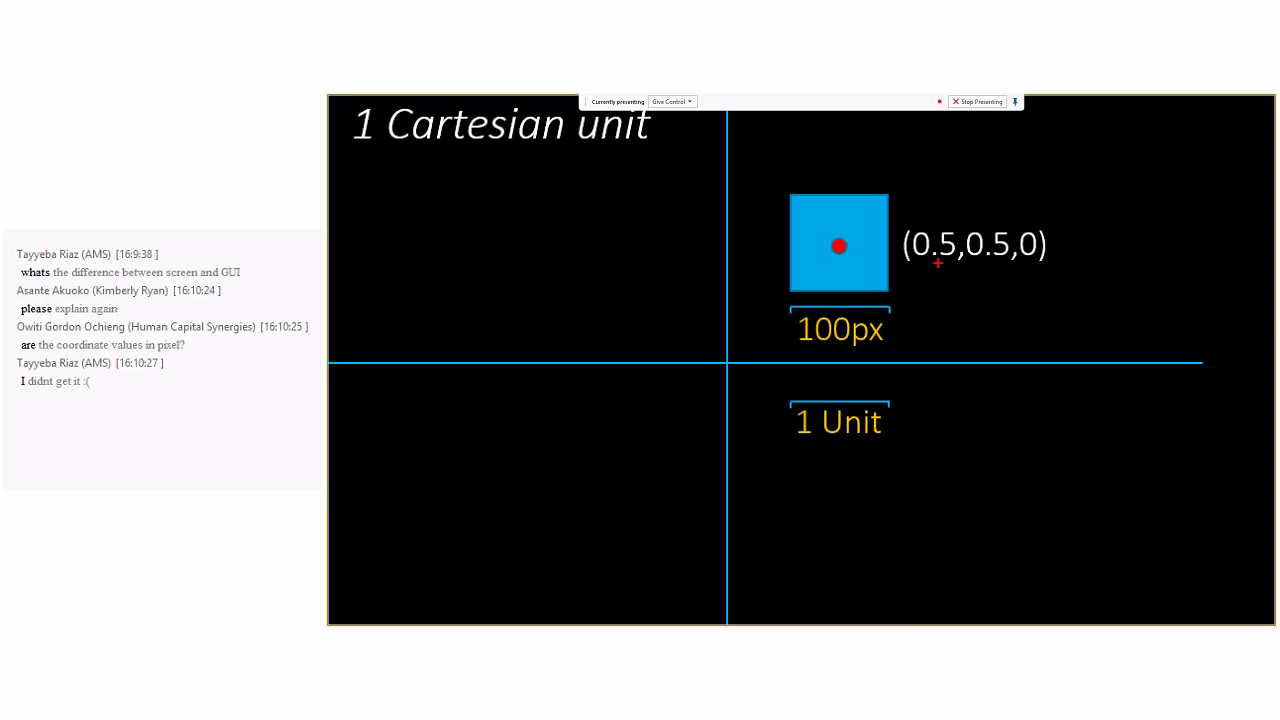
pyautogui.moveTo(843, 386); pyautogui.dragTo(842, 420)
pyautogui.moveTo(844, 216)
pyautogui.mouseDown()
pyautogui.moveTo(826, 214)
pyautogui.moveTo(841, 259)
pyautogui.moveTo(832, 289)
pyautogui.mouseUp()
pyautogui.moveTo(840, 272); pyautogui.dragTo(851, 290)
pyautogui.moveTo(815, 244); pyautogui.dragTo(855, 243)
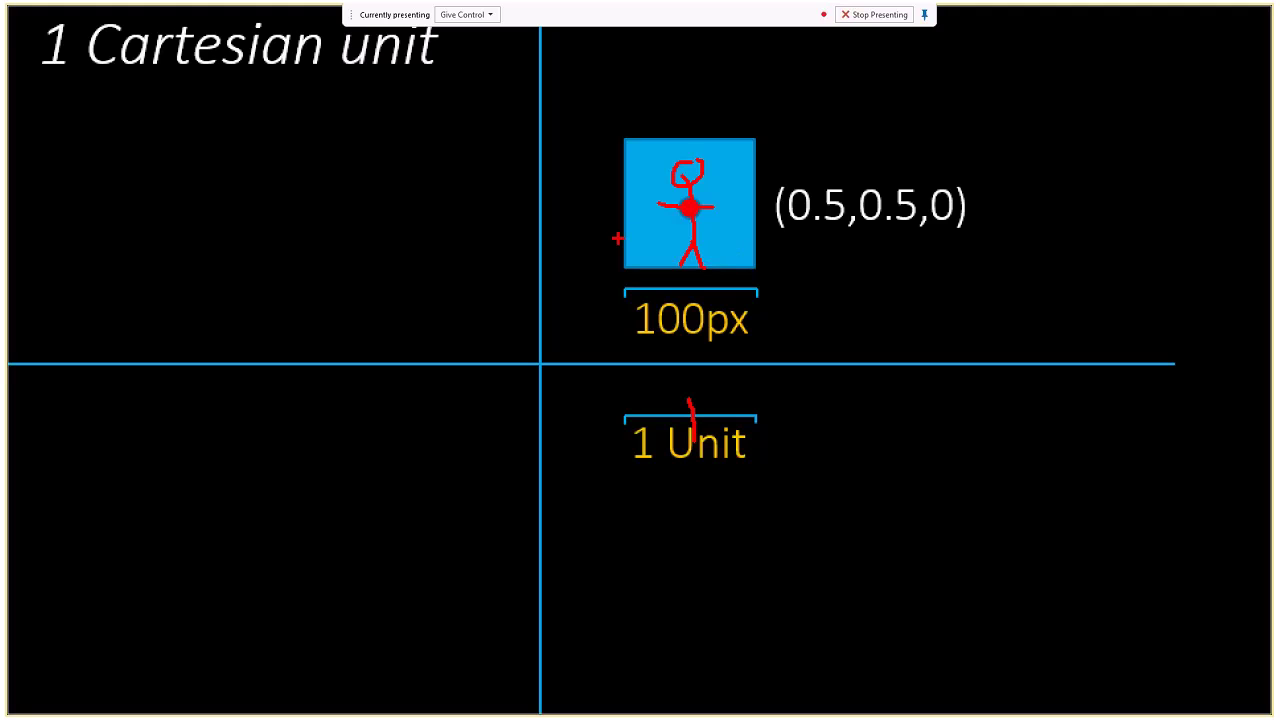
# Ink arrows linking the square's 100px edge to 1 Unit, then advance to the 'Directions differ' slide
pyautogui.moveTo(625, 138); pyautogui.dragTo(687, 137)
pyautogui.moveTo(687, 137)
pyautogui.mouseDown()
pyautogui.moveTo(631, 145)
pyautogui.moveTo(620, 136)
pyautogui.moveTo(646, 166)
pyautogui.mouseUp()
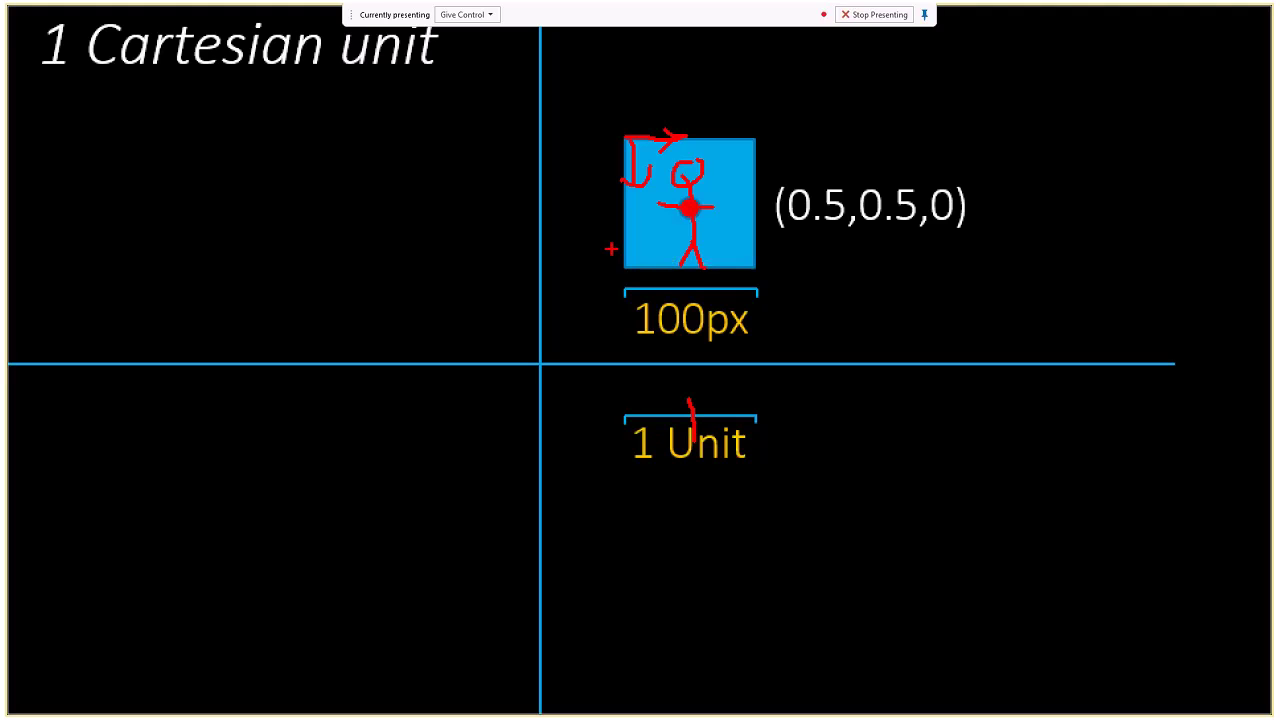
pyautogui.moveTo(768, 299)
pyautogui.mouseDown()
pyautogui.moveTo(806, 331)
pyautogui.moveTo(766, 421)
pyautogui.moveTo(789, 432)
pyautogui.mouseUp()
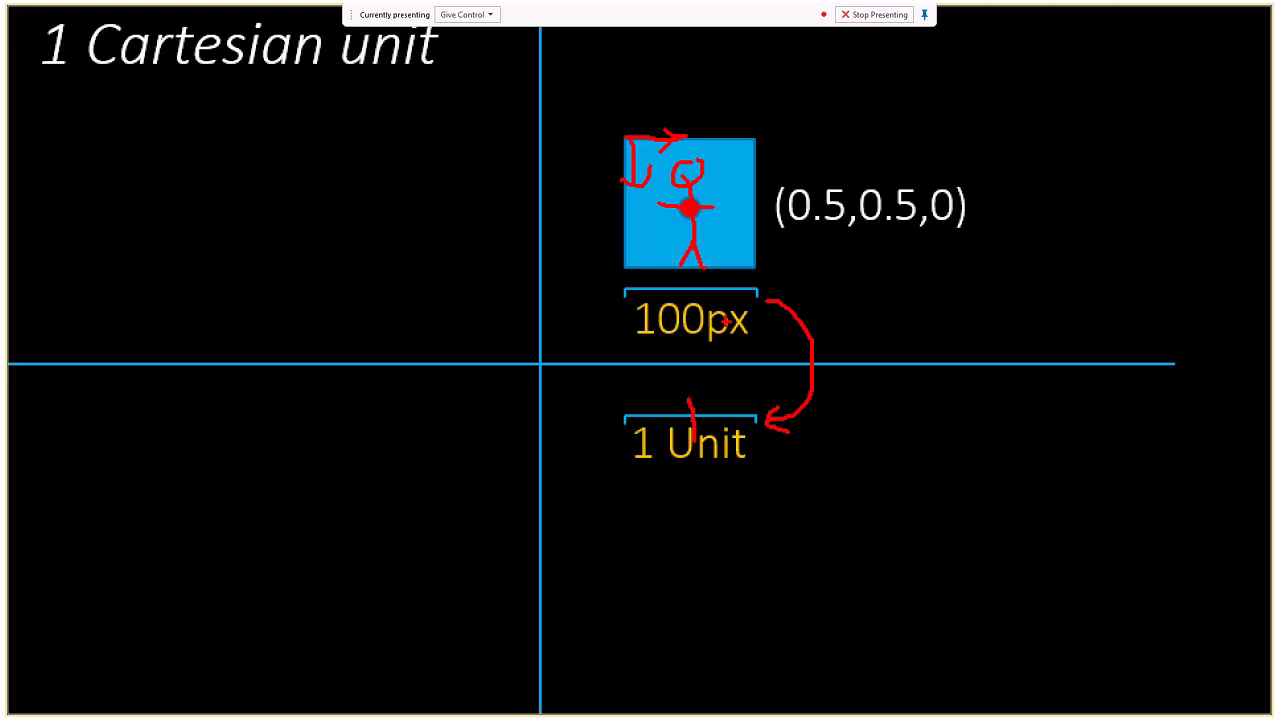
pyautogui.moveTo(622, 422); pyautogui.dragTo(756, 417)
pyautogui.press('Right')
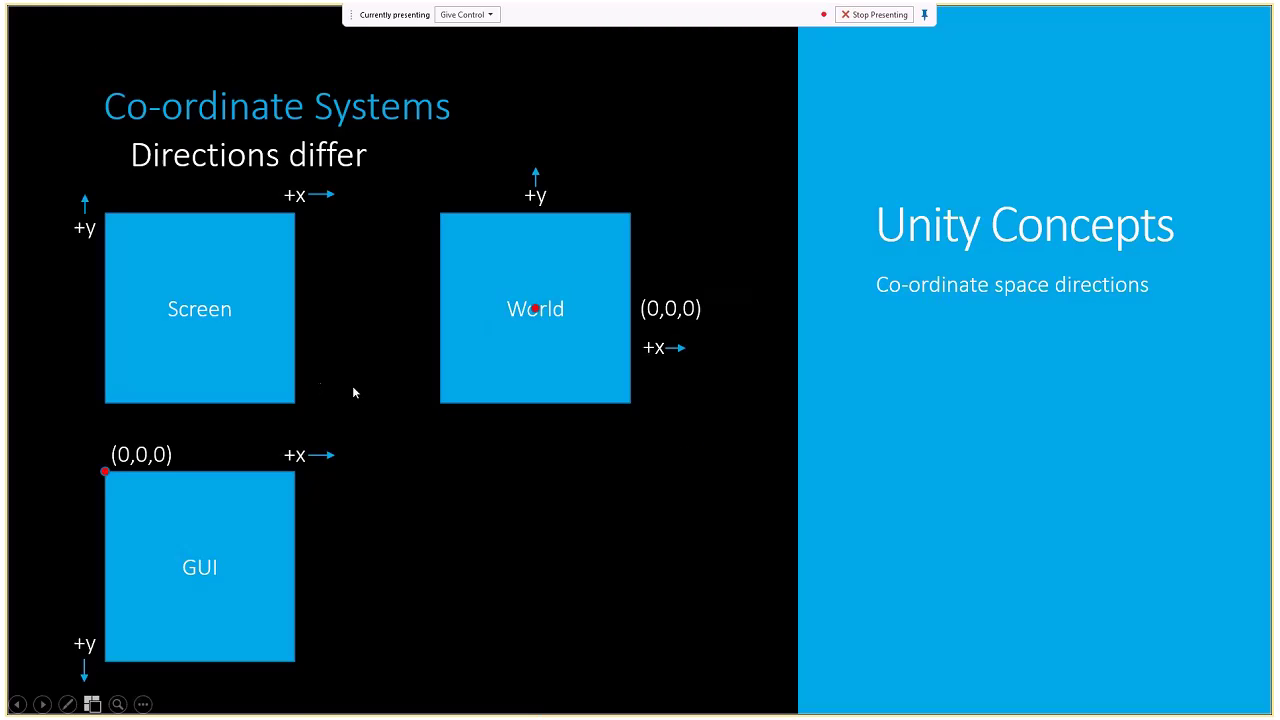
pyautogui.keyDown('ctrl'); pyautogui.scroll(1, 352, 385); pyautogui.keyUp('ctrl')
pyautogui.keyDown('ctrl'); pyautogui.scroll(1, 5, 505); pyautogui.keyUp('ctrl')
pyautogui.moveTo(5, 515); pyautogui.dragTo(80, 509)
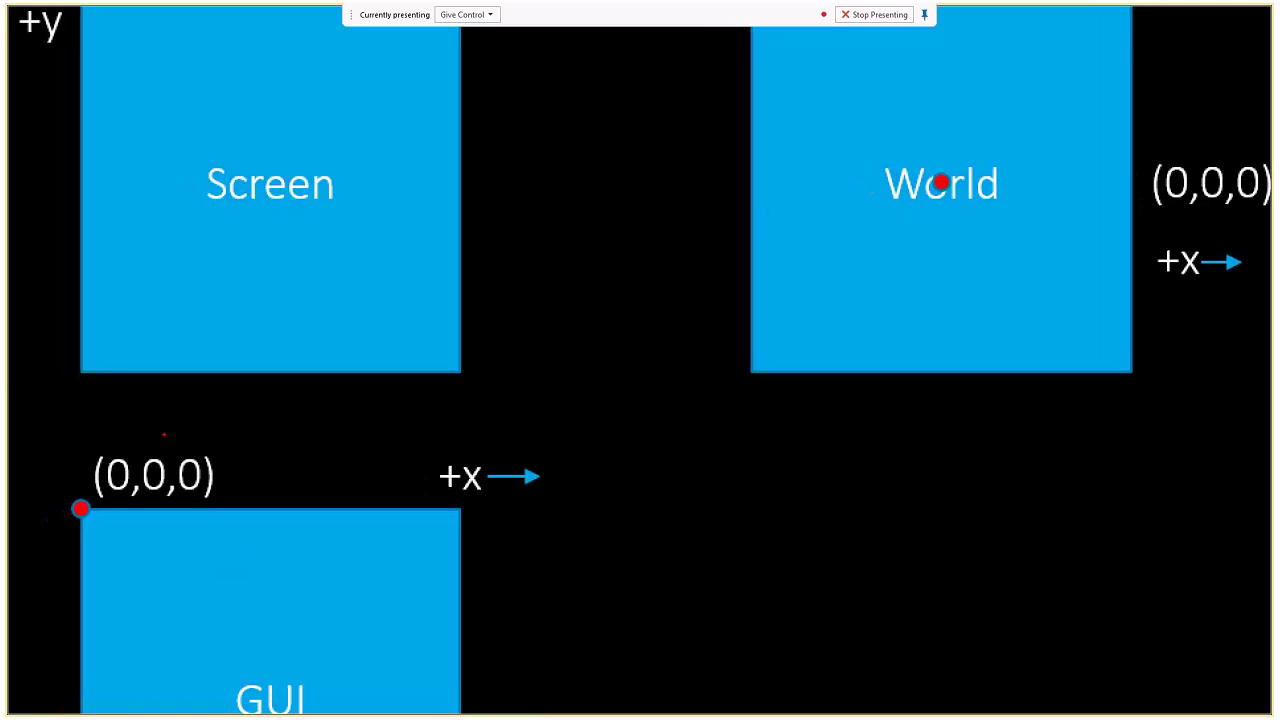
pyautogui.moveTo(946, 158)
pyautogui.mouseDown()
pyautogui.moveTo(930, 168)
pyautogui.moveTo(941, 238)
pyautogui.moveTo(958, 192)
pyautogui.moveTo(926, 250)
pyautogui.moveTo(966, 262)
pyautogui.mouseUp()
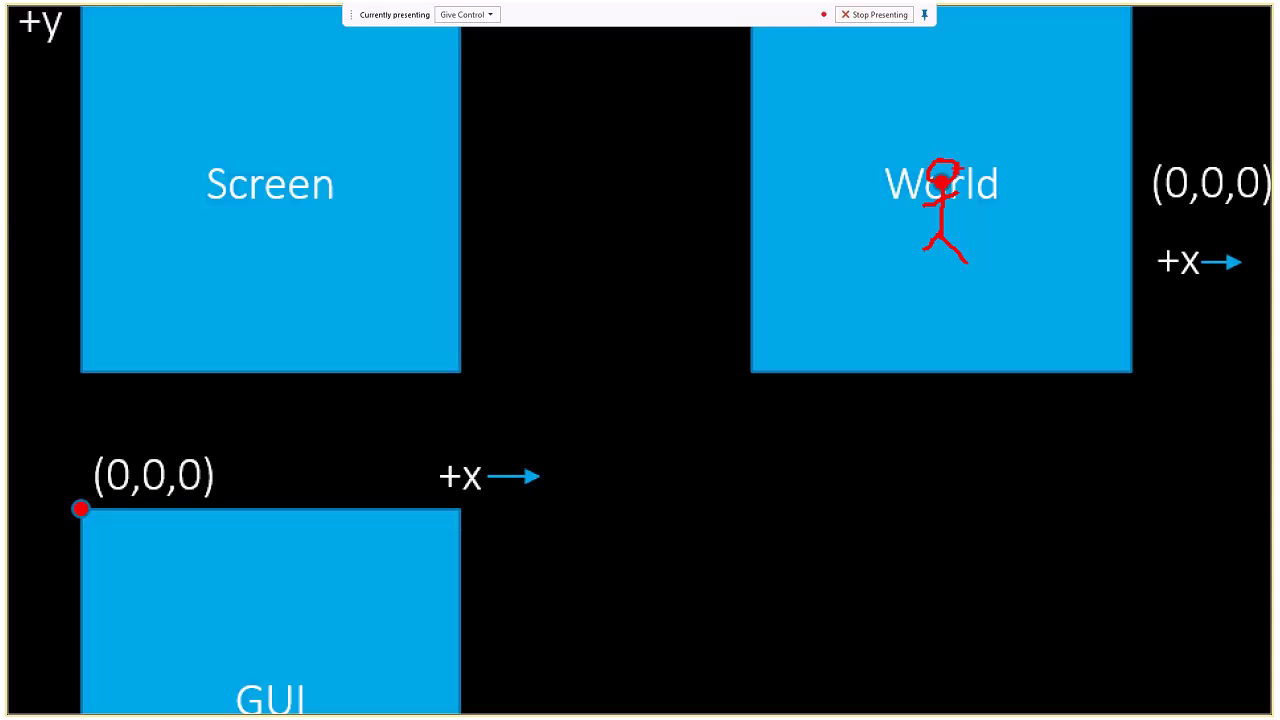
pyautogui.moveTo(904, 155); pyautogui.dragTo(902, 176)
pyautogui.moveTo(752, 151)
pyautogui.mouseDown()
pyautogui.moveTo(634, 120)
pyautogui.moveTo(491, 145)
pyautogui.moveTo(474, 159)
pyautogui.moveTo(490, 176)
pyautogui.mouseUp()
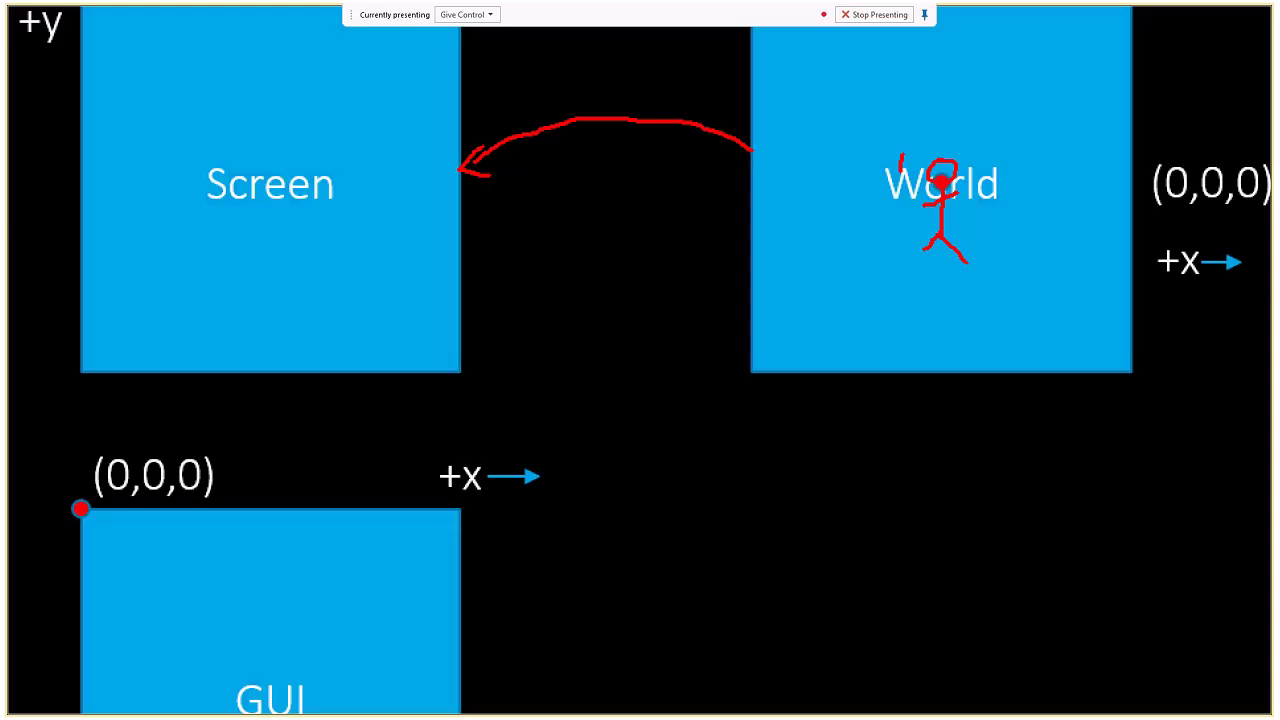
pyautogui.moveTo(231, 157); pyautogui.dragTo(235, 208)
pyautogui.moveTo(240, 178)
pyautogui.mouseDown()
pyautogui.moveTo(250, 195)
pyautogui.moveTo(279, 182)
pyautogui.moveTo(280, 205)
pyautogui.moveTo(318, 202)
pyautogui.moveTo(307, 219)
pyautogui.mouseUp()
pyautogui.moveTo(340, 172)
pyautogui.mouseDown()
pyautogui.moveTo(352, 204)
pyautogui.moveTo(332, 204)
pyautogui.moveTo(372, 182)
pyautogui.moveTo(364, 206)
pyautogui.moveTo(380, 206)
pyautogui.mouseUp()
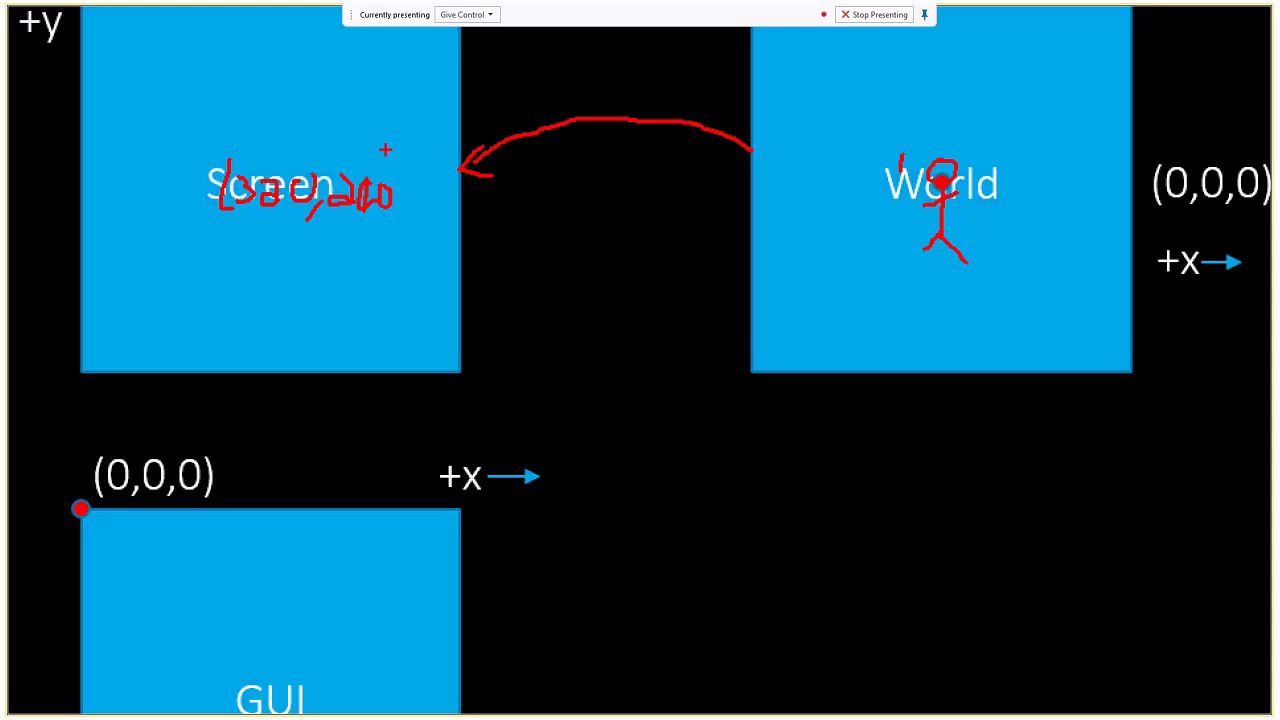
pyautogui.moveTo(396, 158); pyautogui.dragTo(404, 228)
pyautogui.moveTo(756, 366)
pyautogui.mouseDown()
pyautogui.moveTo(494, 551)
pyautogui.moveTo(282, 676)
pyautogui.moveTo(334, 683)
pyautogui.mouseUp()
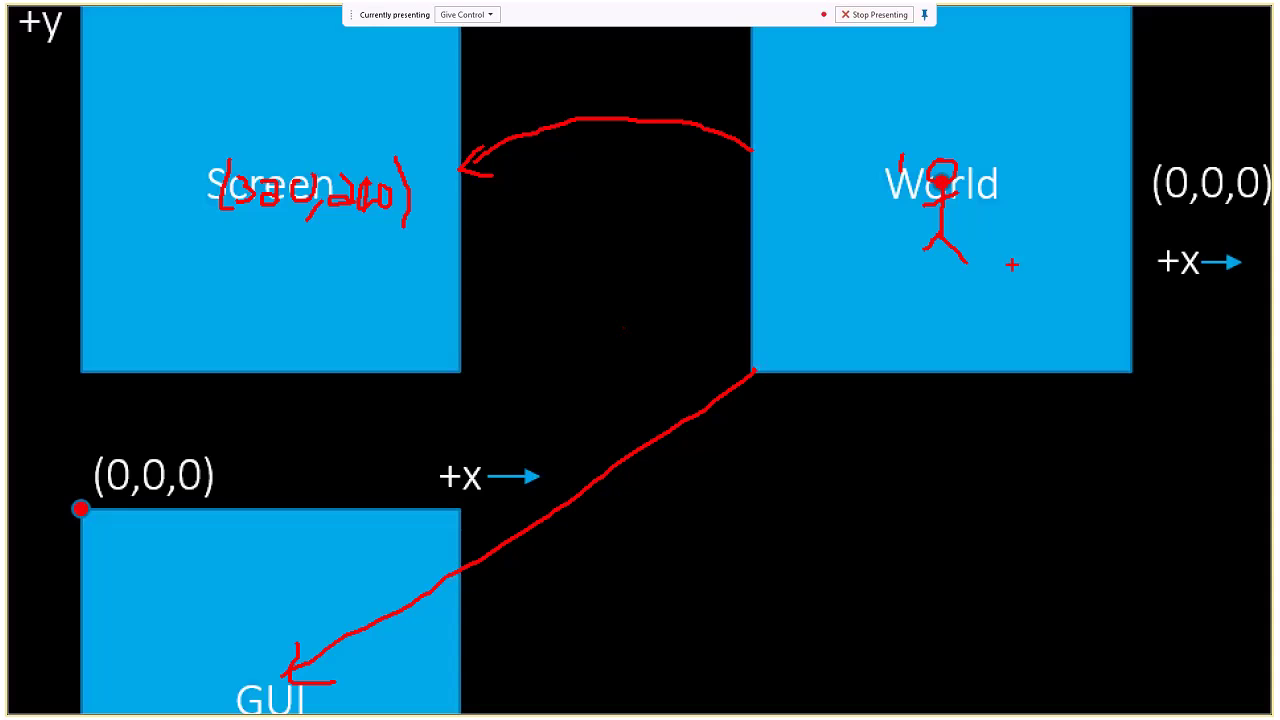
pyautogui.moveTo(942, 168)
pyautogui.mouseDown()
pyautogui.moveTo(942, 82)
pyautogui.moveTo(955, 97)
pyautogui.mouseUp()
pyautogui.moveTo(291, 172)
pyautogui.mouseDown()
pyautogui.moveTo(289, 120)
pyautogui.moveTo(268, 88)
pyautogui.moveTo(297, 99)
pyautogui.mouseUp()
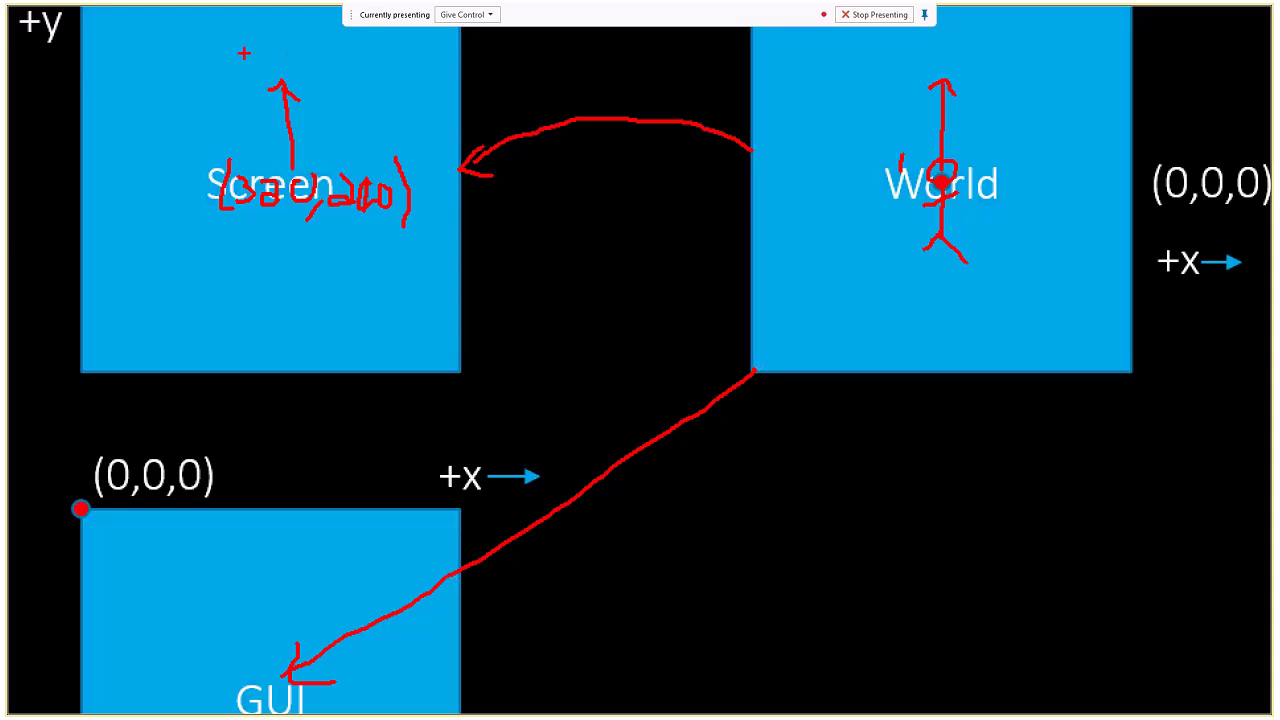
pyautogui.moveTo(254, 40)
pyautogui.mouseDown()
pyautogui.moveTo(246, 60)
pyautogui.moveTo(272, 72)
pyautogui.moveTo(263, 80)
pyautogui.moveTo(310, 68)
pyautogui.mouseUp()
pyautogui.moveTo(346, 56)
pyautogui.mouseDown()
pyautogui.moveTo(338, 78)
pyautogui.moveTo(352, 58)
pyautogui.mouseUp()
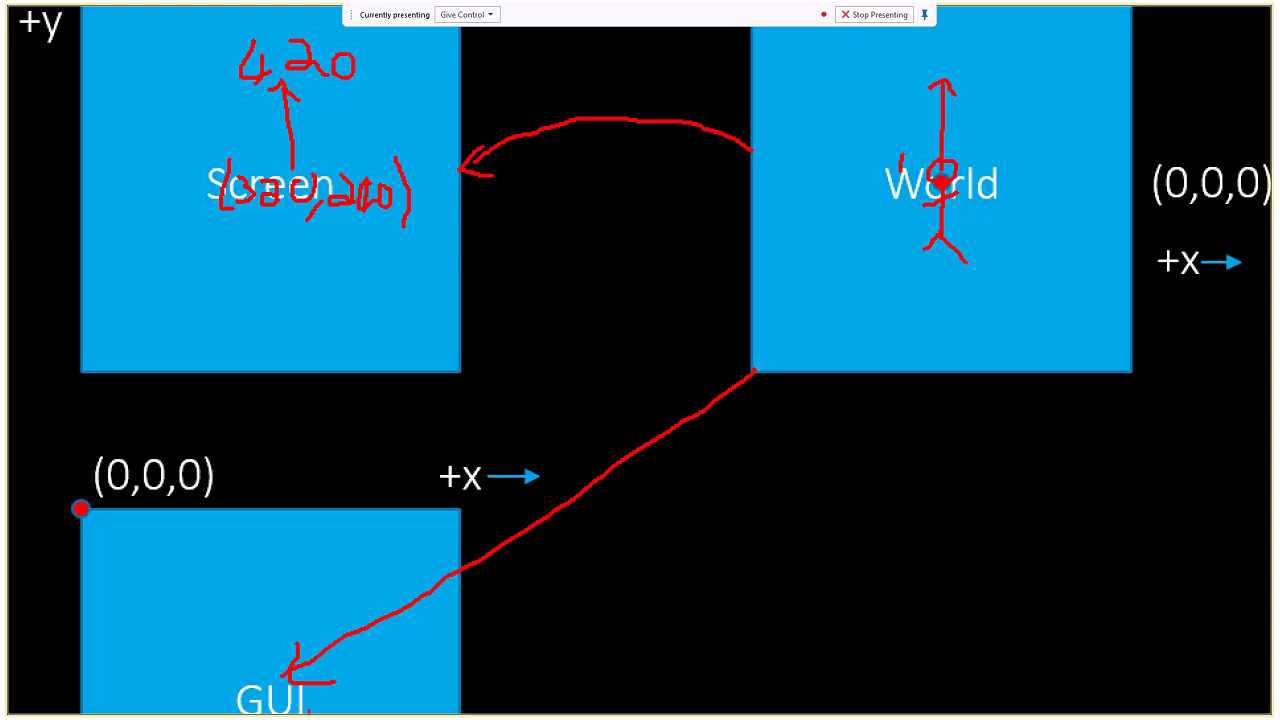
pyautogui.moveTo(274, 668); pyautogui.dragTo(277, 706)
pyautogui.press('Escape')
pyautogui.press('e')
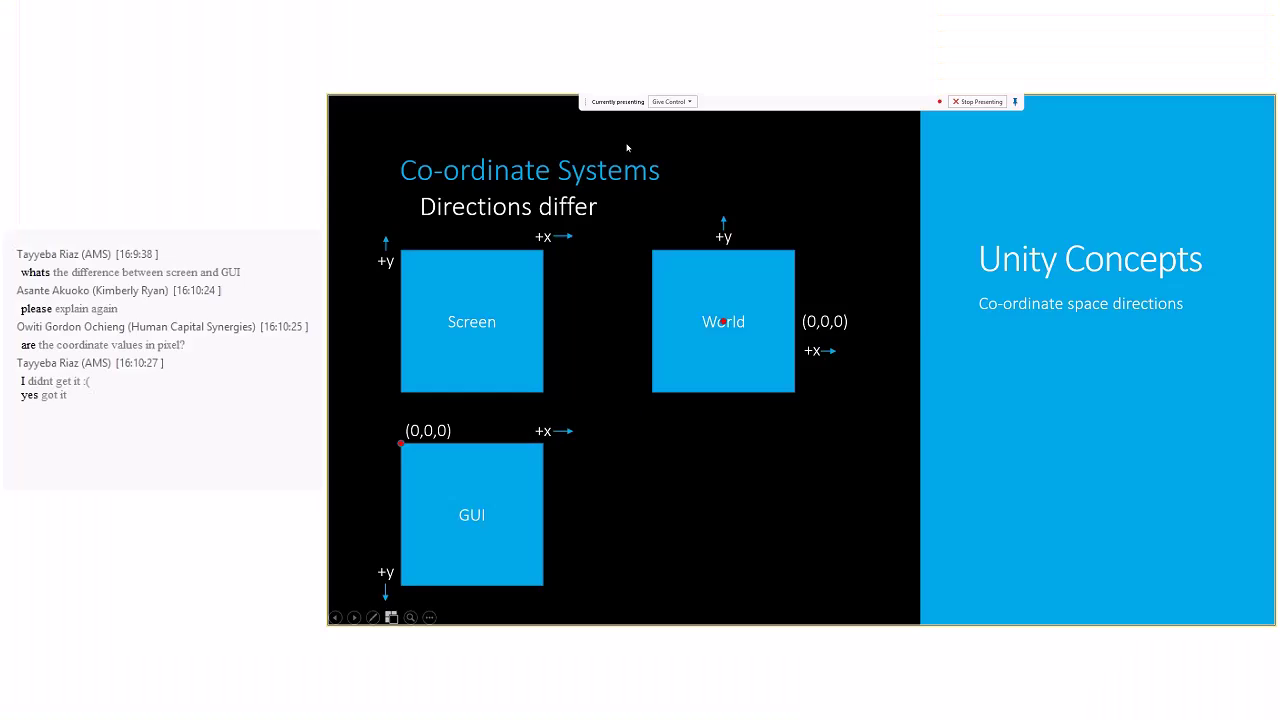
# Return from Lync to the slideshow and advance past the point-conversion slide to 'Common Use Items'
pyautogui.hotkey('alt', 'Tab')
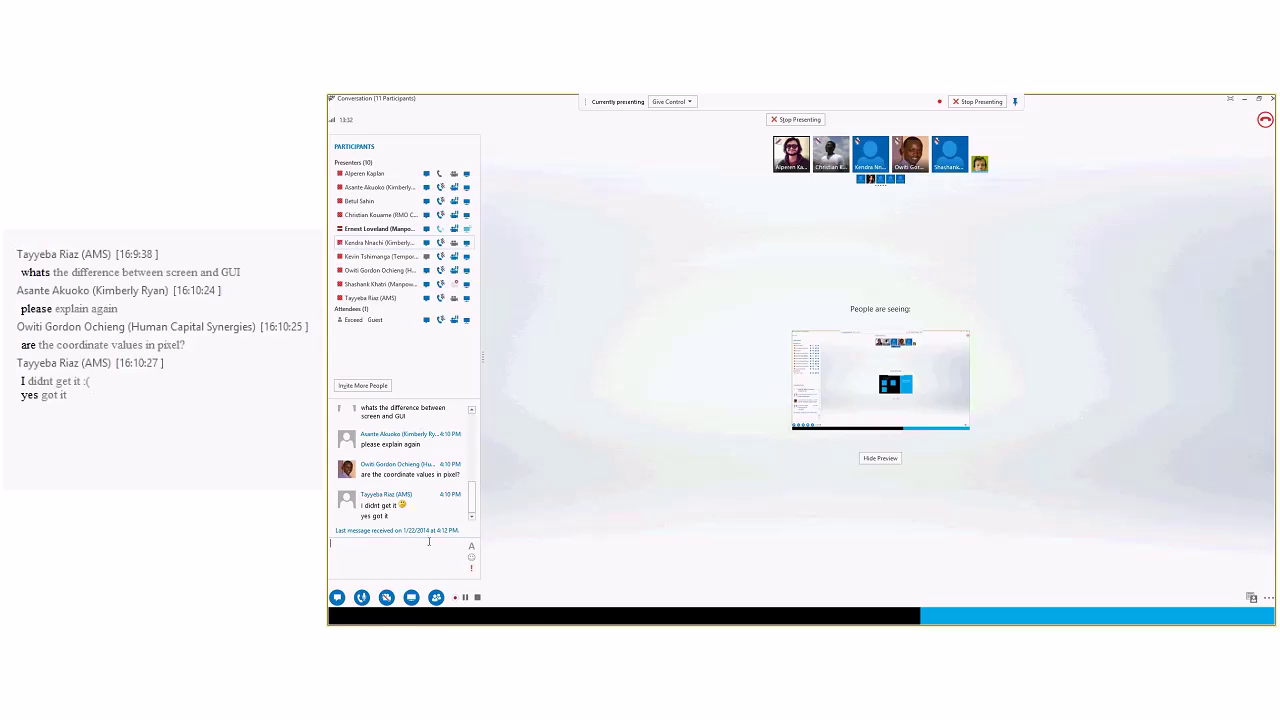
pyautogui.hotkey('alt', 'Tab')
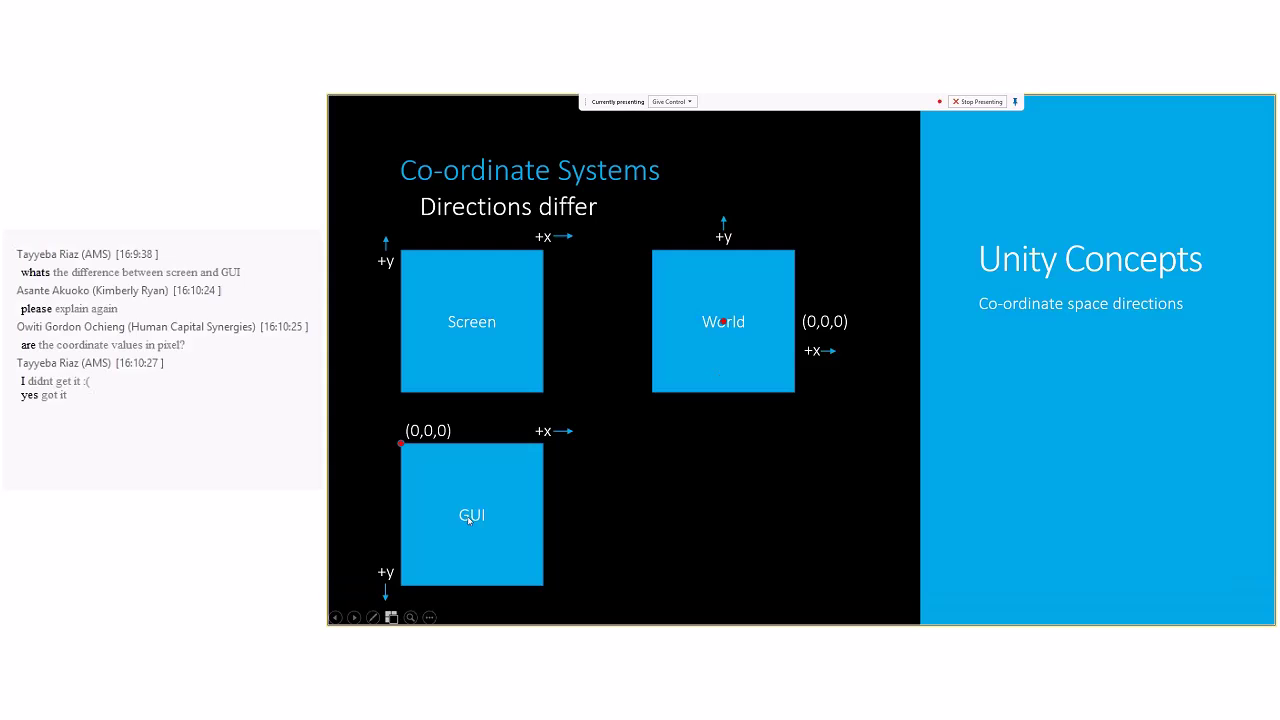
pyautogui.press('Right')
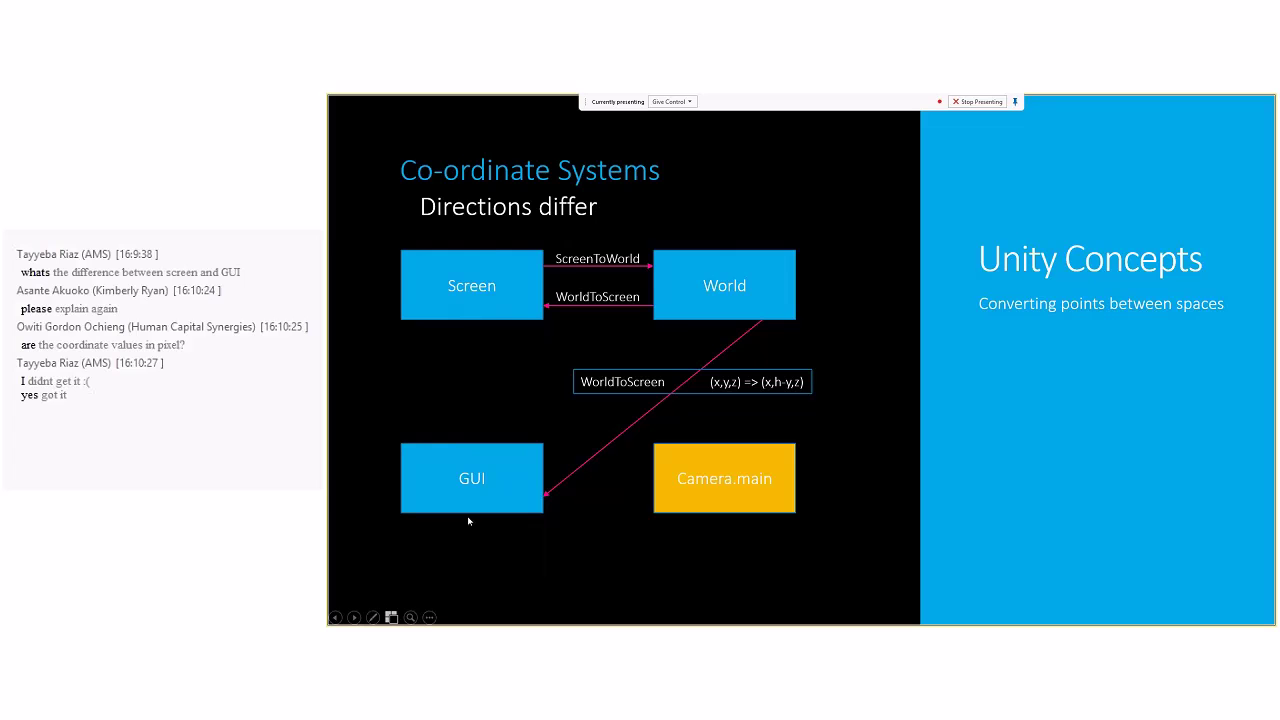
pyautogui.press('Right')
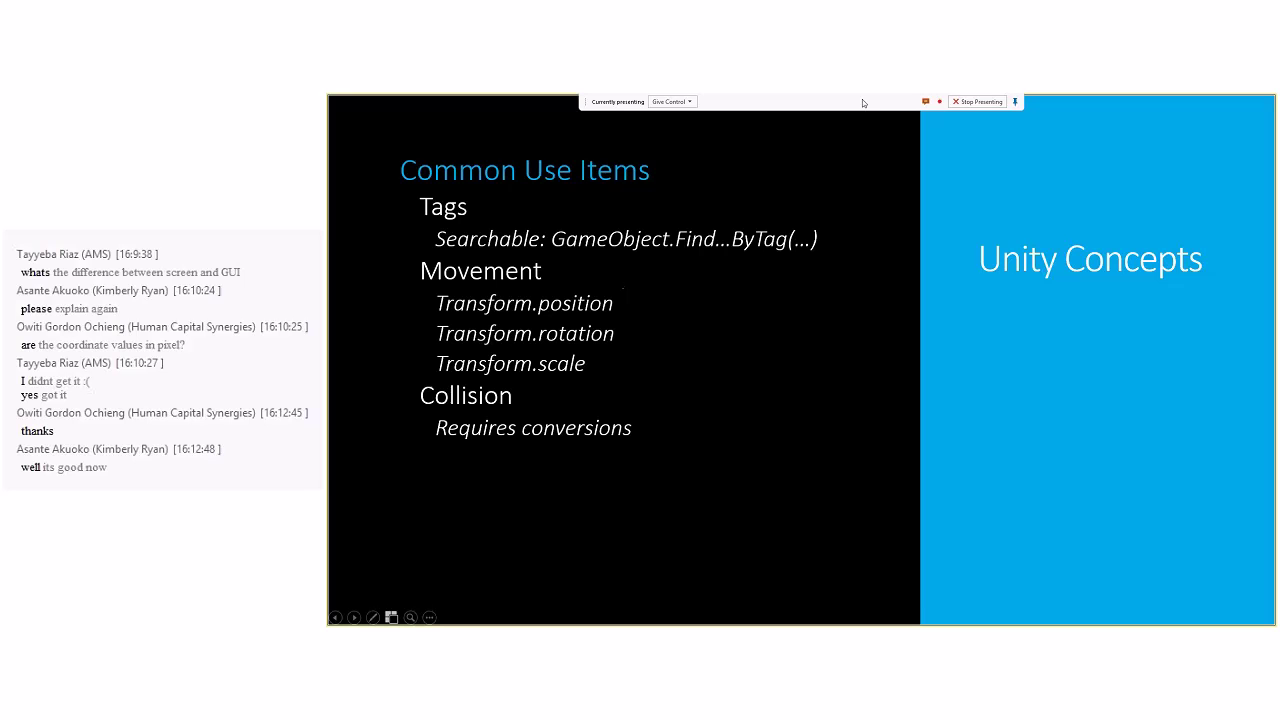
# Open the Lync conversation, then return to the slideshow and advance to the 'Building in 2D' slide
pyautogui.click(925, 101)
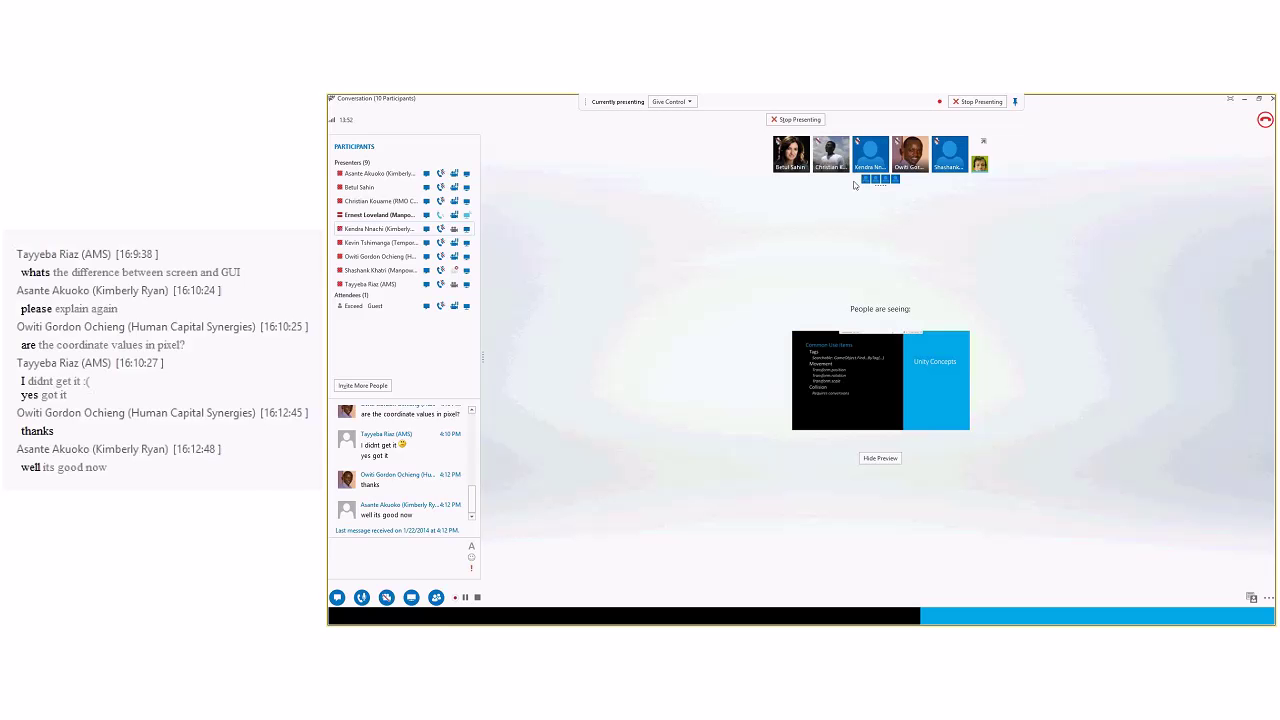
pyautogui.hotkey('alt', 'Tab')
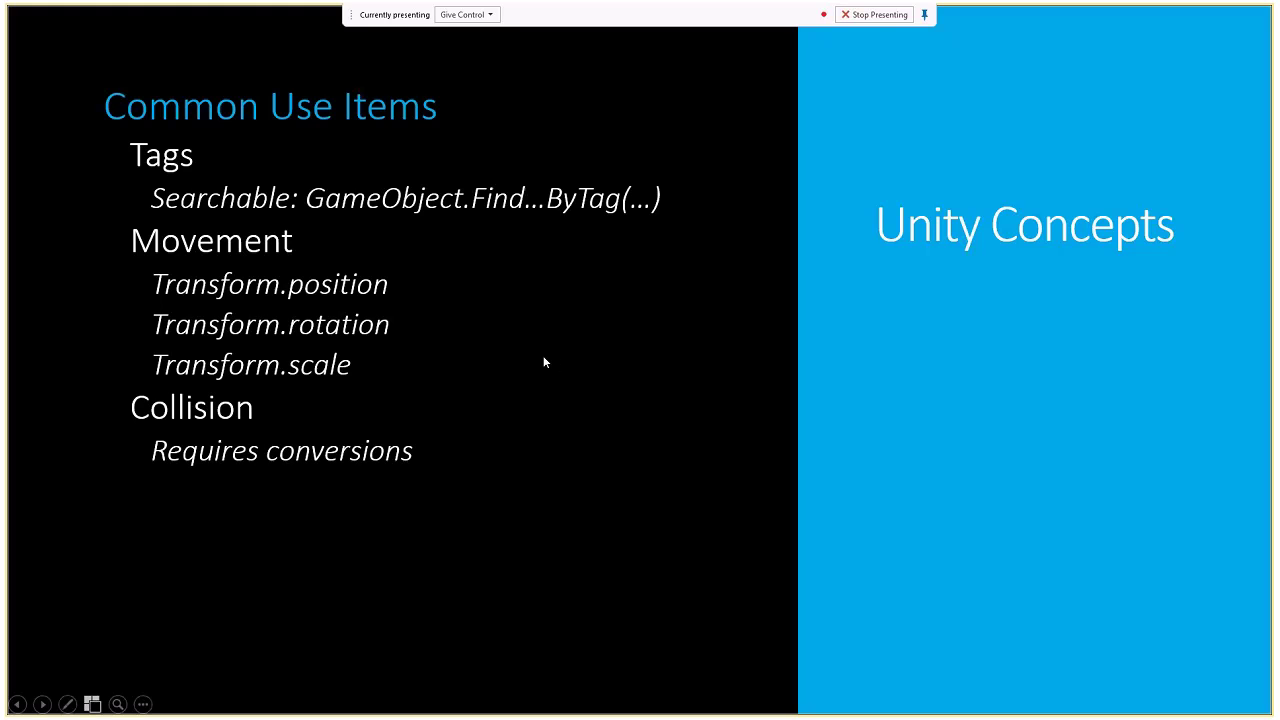
pyautogui.click(545, 362)
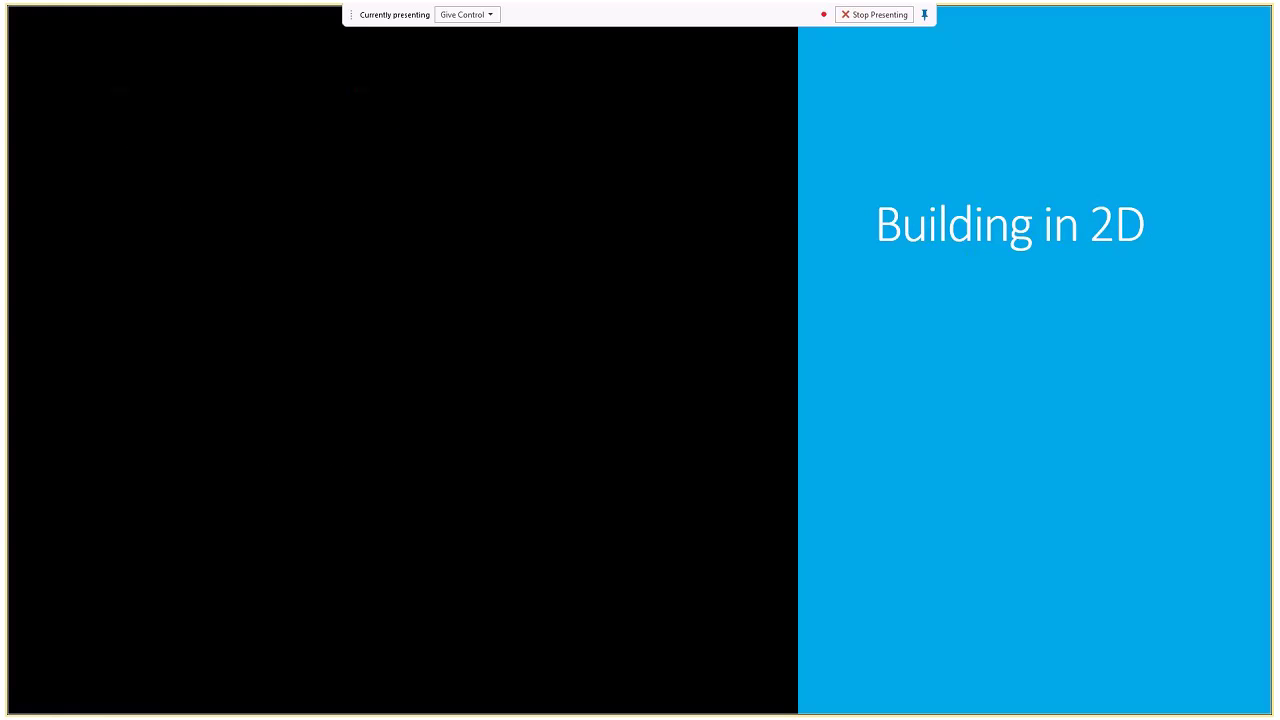
# End the slideshow, minimize PowerPoint, and bring up Unity with the Welcome dialog closed
pyautogui.press('Escape')
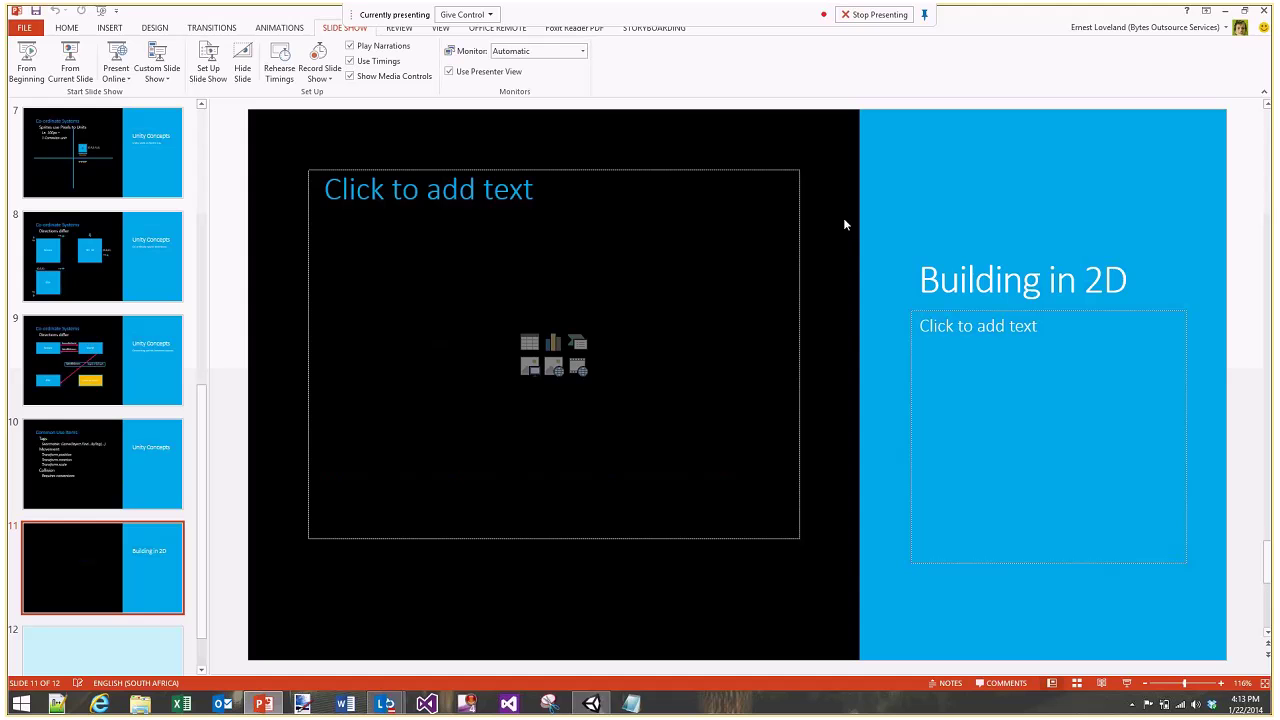
pyautogui.click(1227, 14)
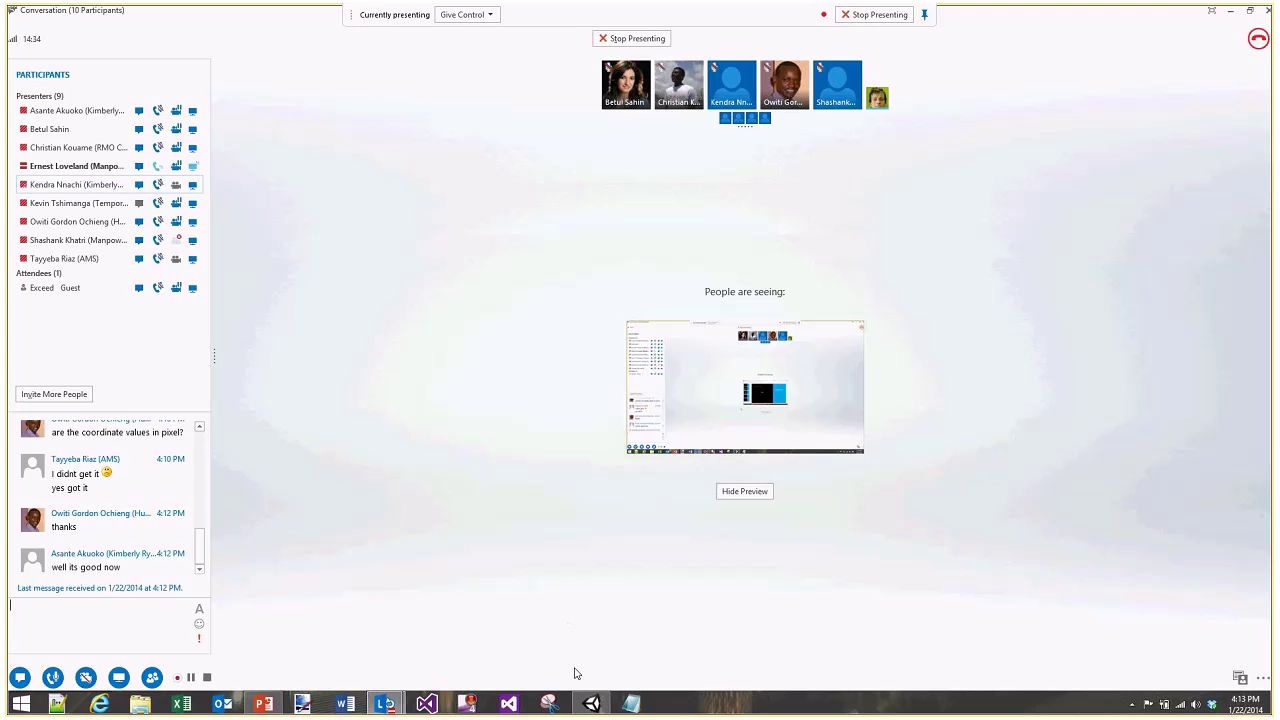
pyautogui.click(591, 703)
pyautogui.click(530, 138)
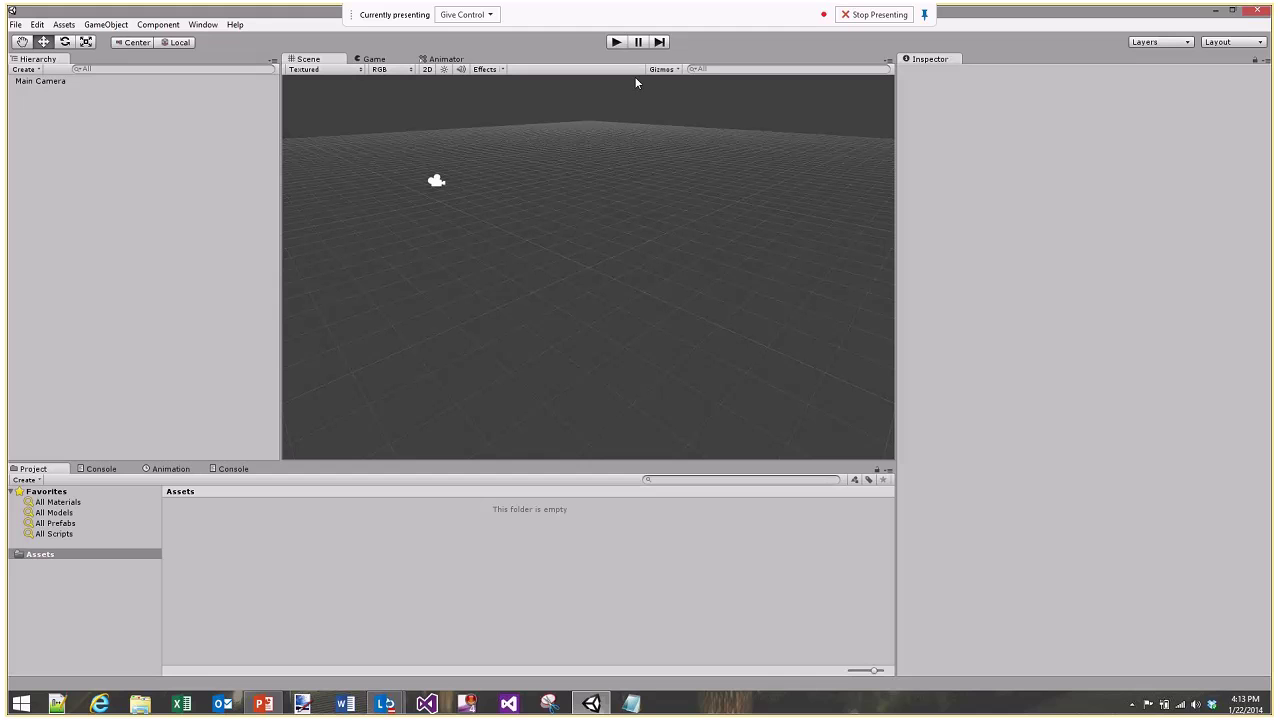
# Open File Explorer and navigate to Desktop > UnitySeries > 02-Unity2D > 1. Sprites
pyautogui.click(148, 708)
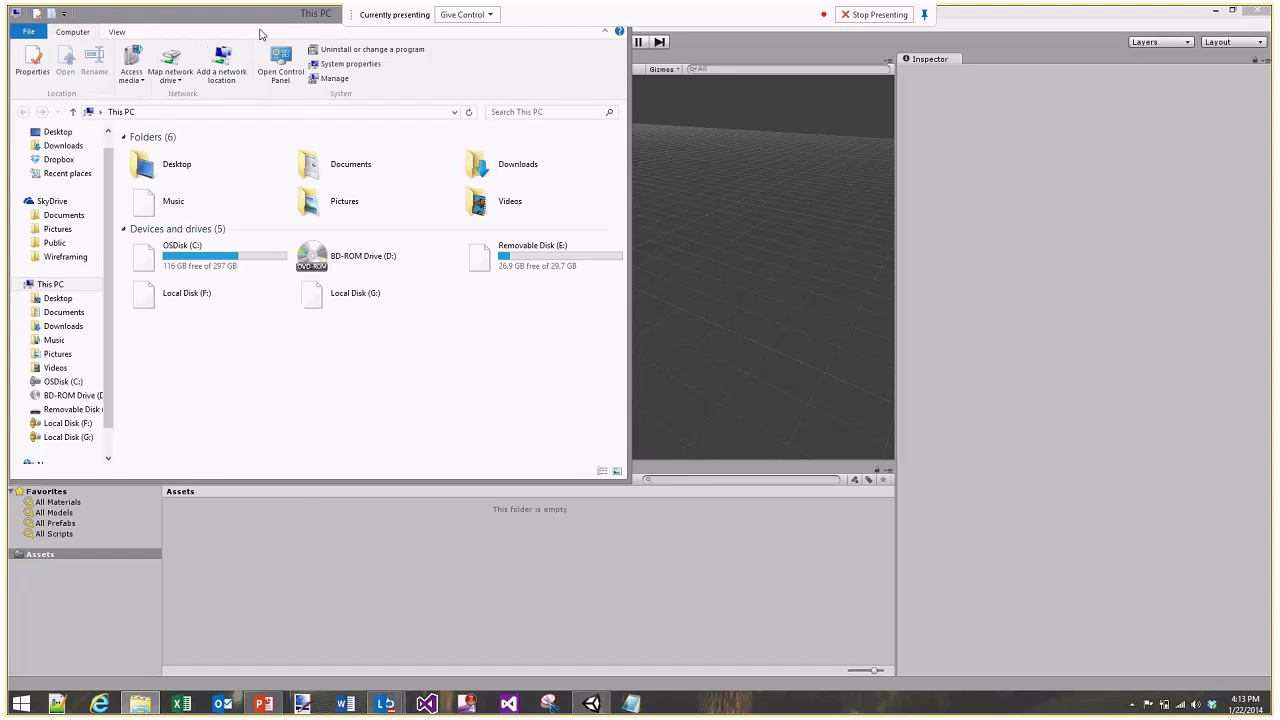
pyautogui.moveTo(259, 35); pyautogui.dragTo(756, 171)
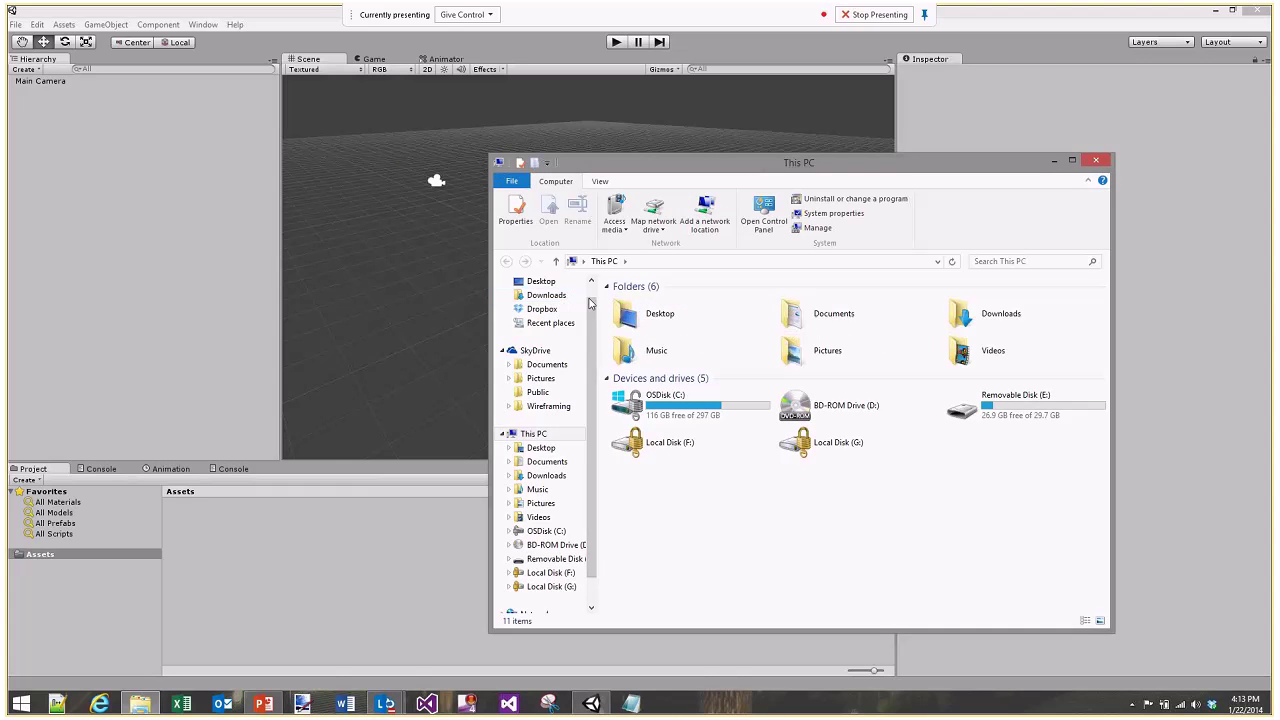
pyautogui.scroll(1, 591, 300)
pyautogui.click(541, 301)
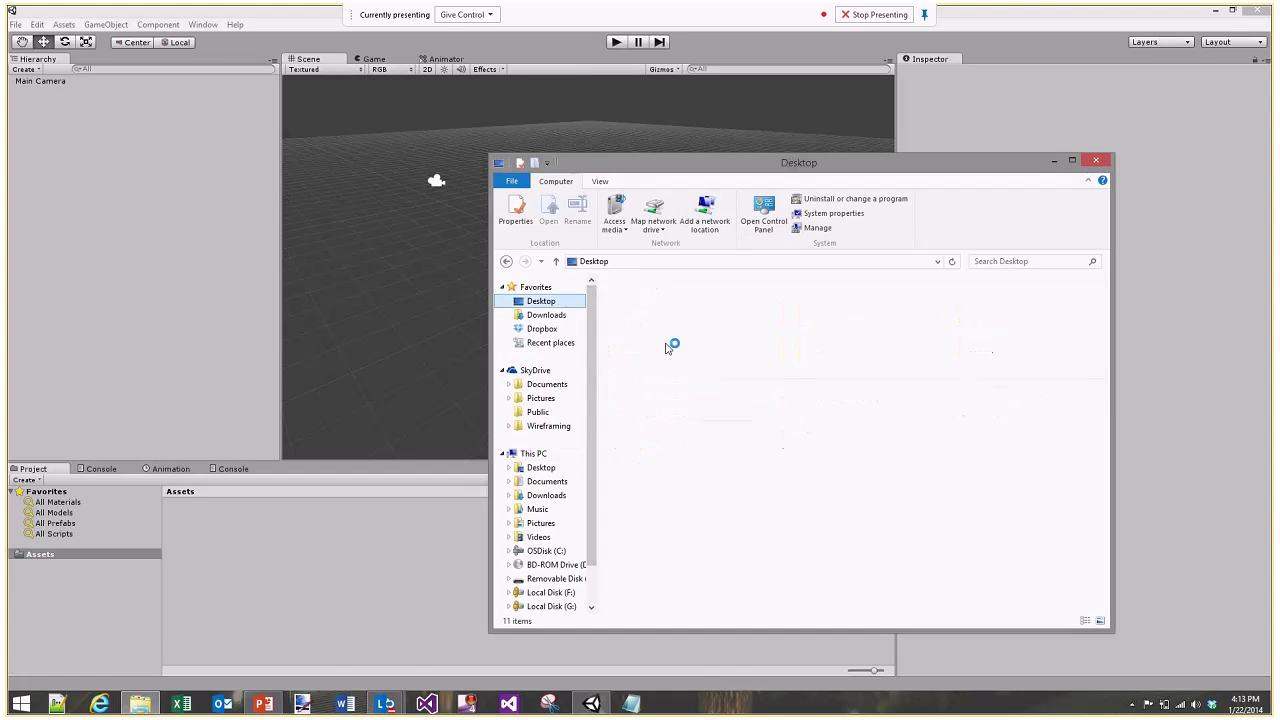
pyautogui.click(671, 551)
pyautogui.scroll(-4, 670, 550)
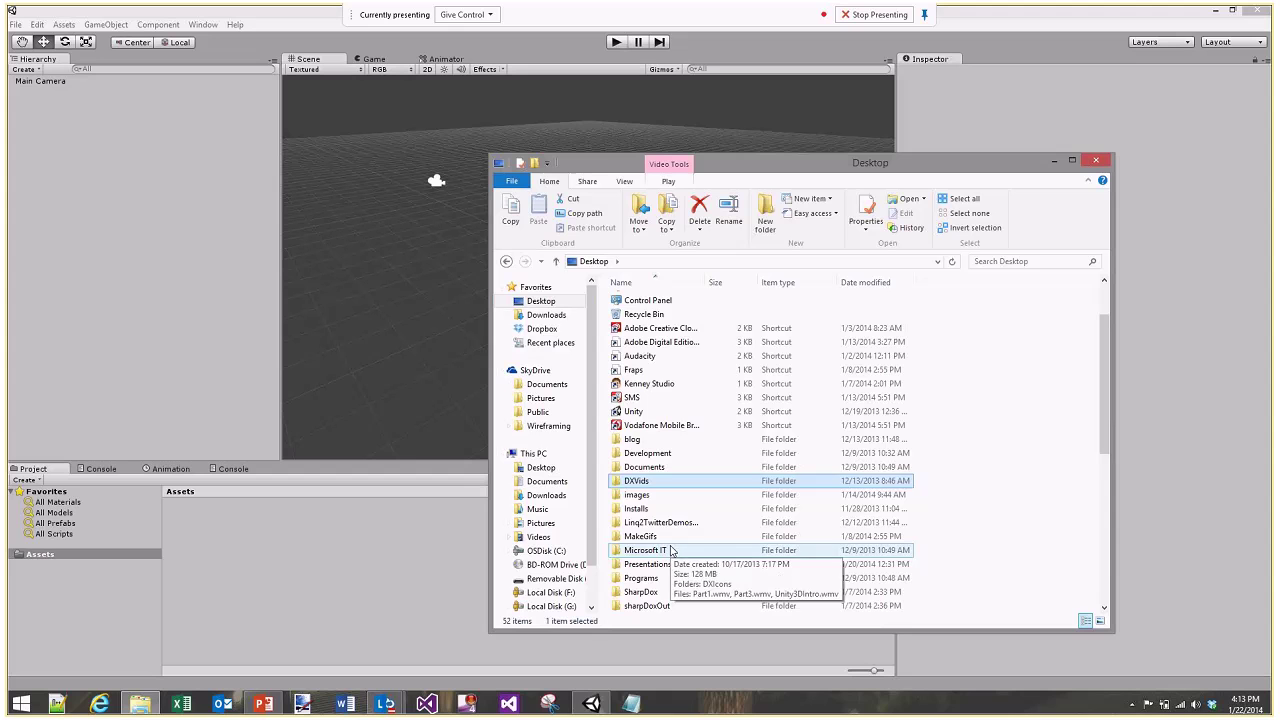
pyautogui.doubleClick(645, 550)
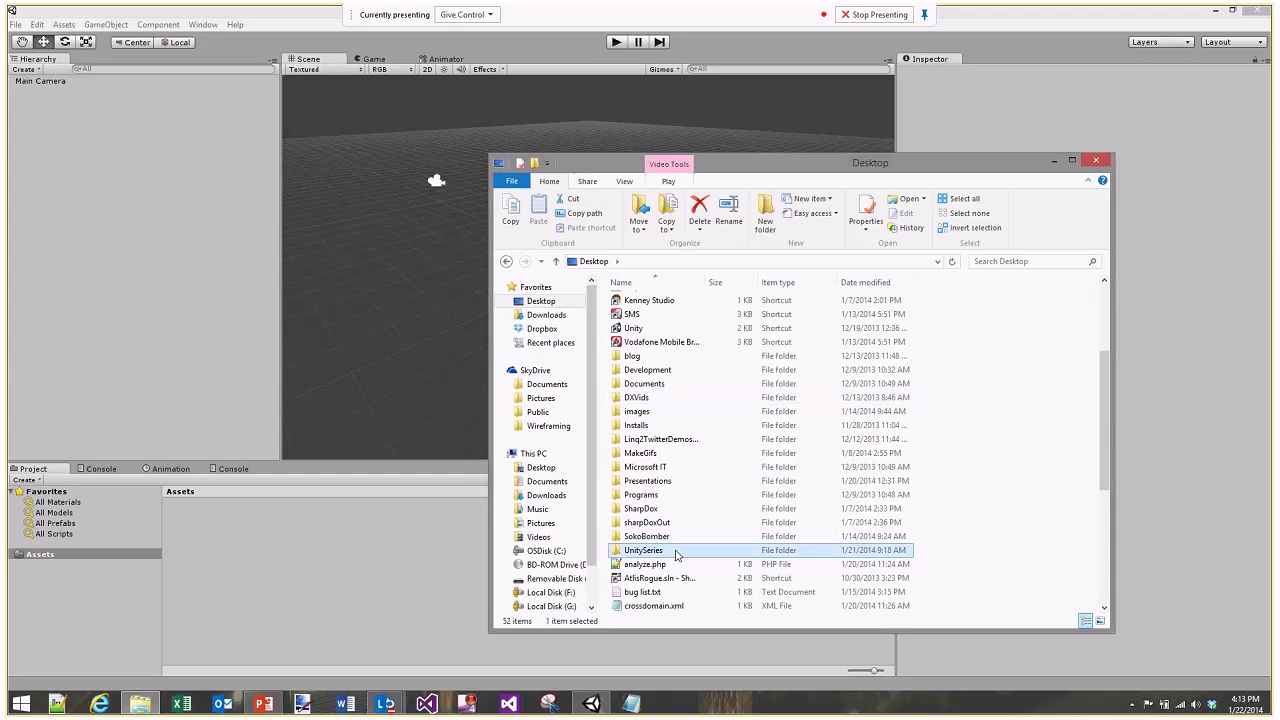
pyautogui.doubleClick(643, 301)
pyautogui.doubleClick(648, 301)
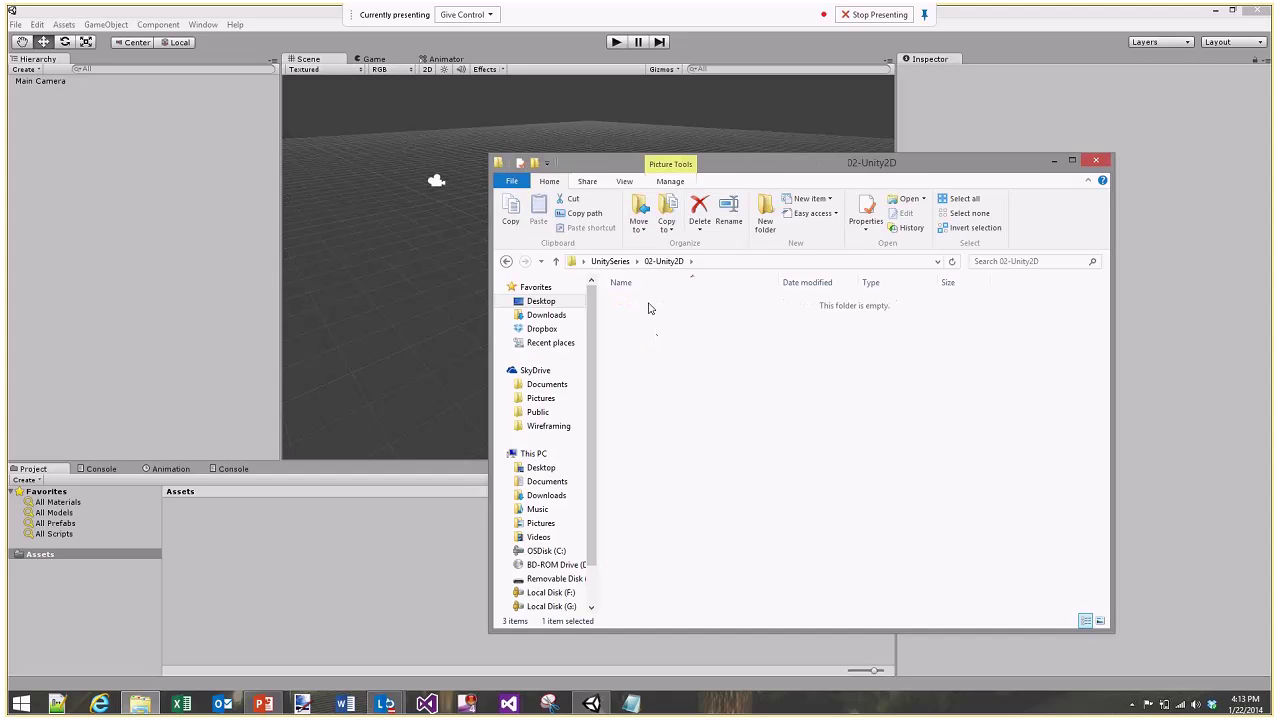
# Preview Player1SpriteSheet.png in Windows Photo Viewer
pyautogui.click(672, 308)
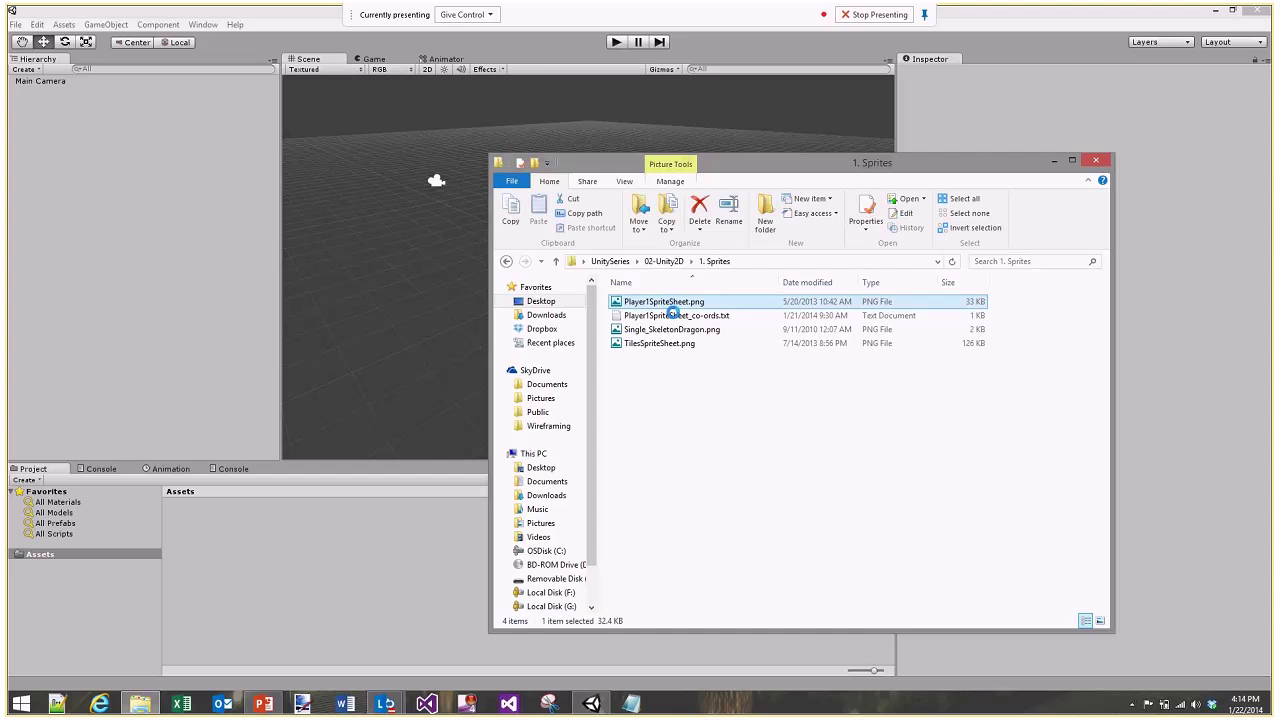
pyautogui.rightClick(672, 330)
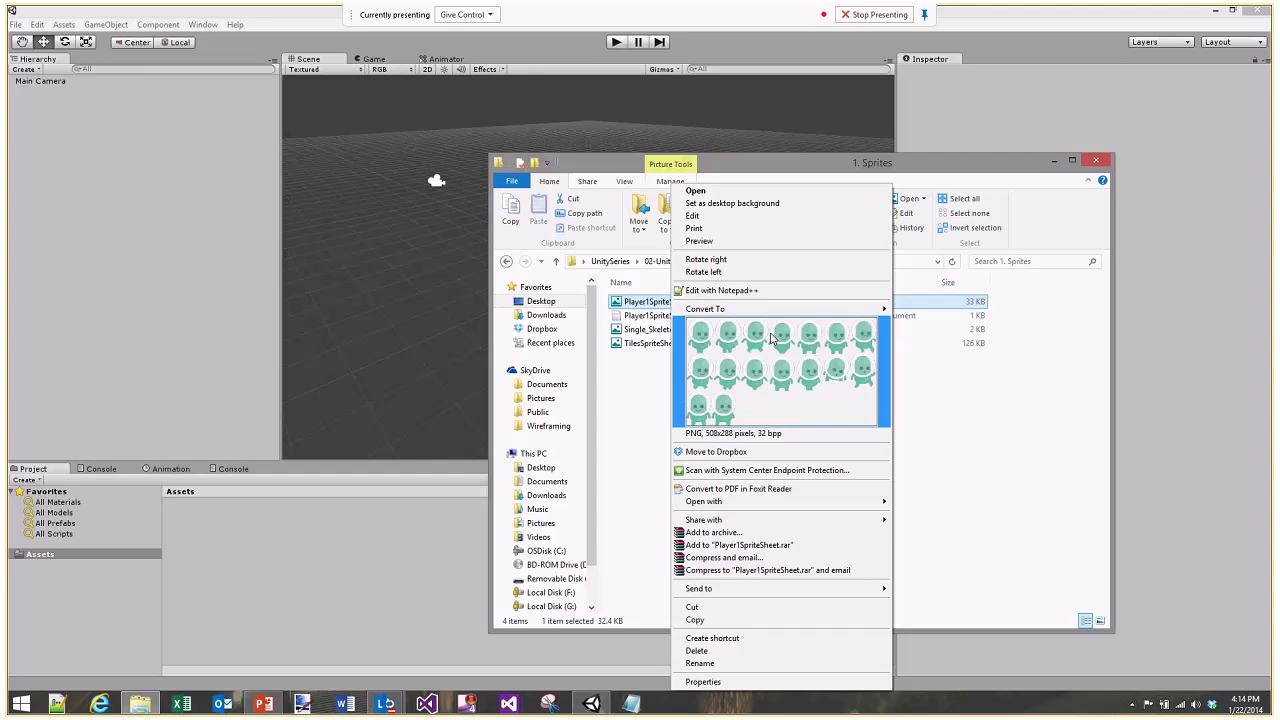
pyautogui.click(700, 241)
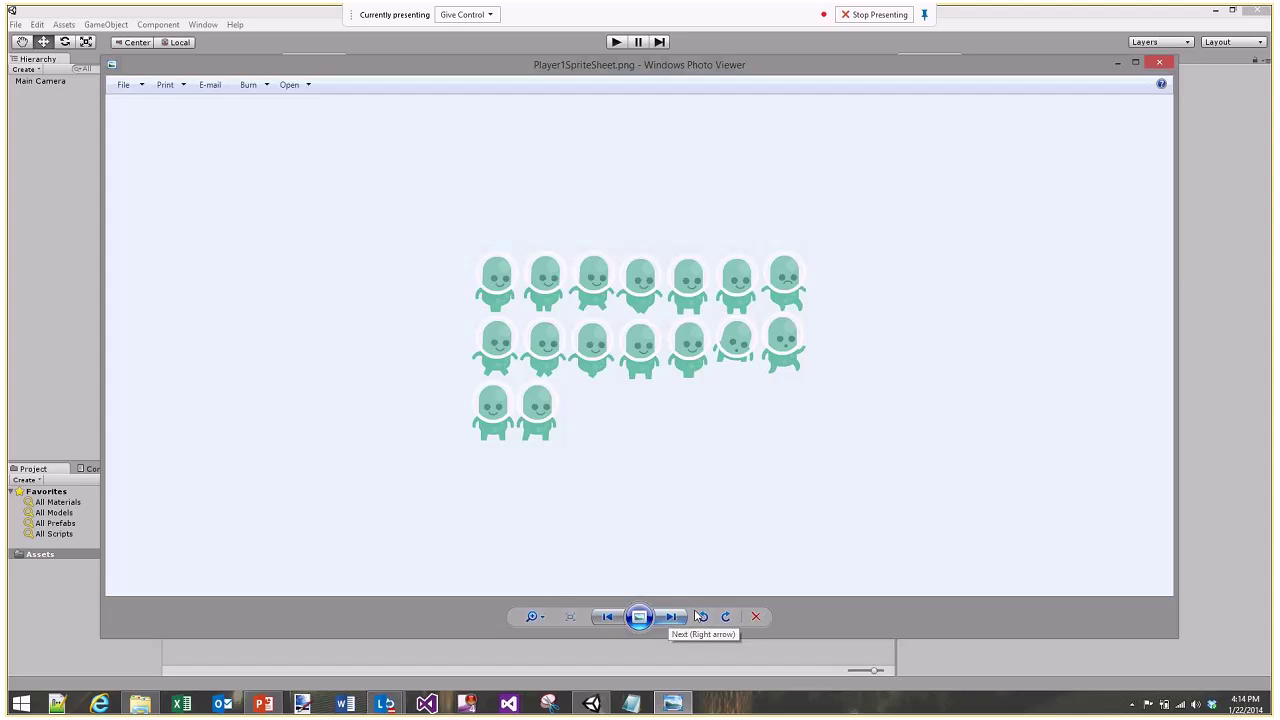
# View Single_SkeletonDragon.png and then TilesSpriteSheet.png in Photo Viewer, zooming in on each
pyautogui.click(669, 617)
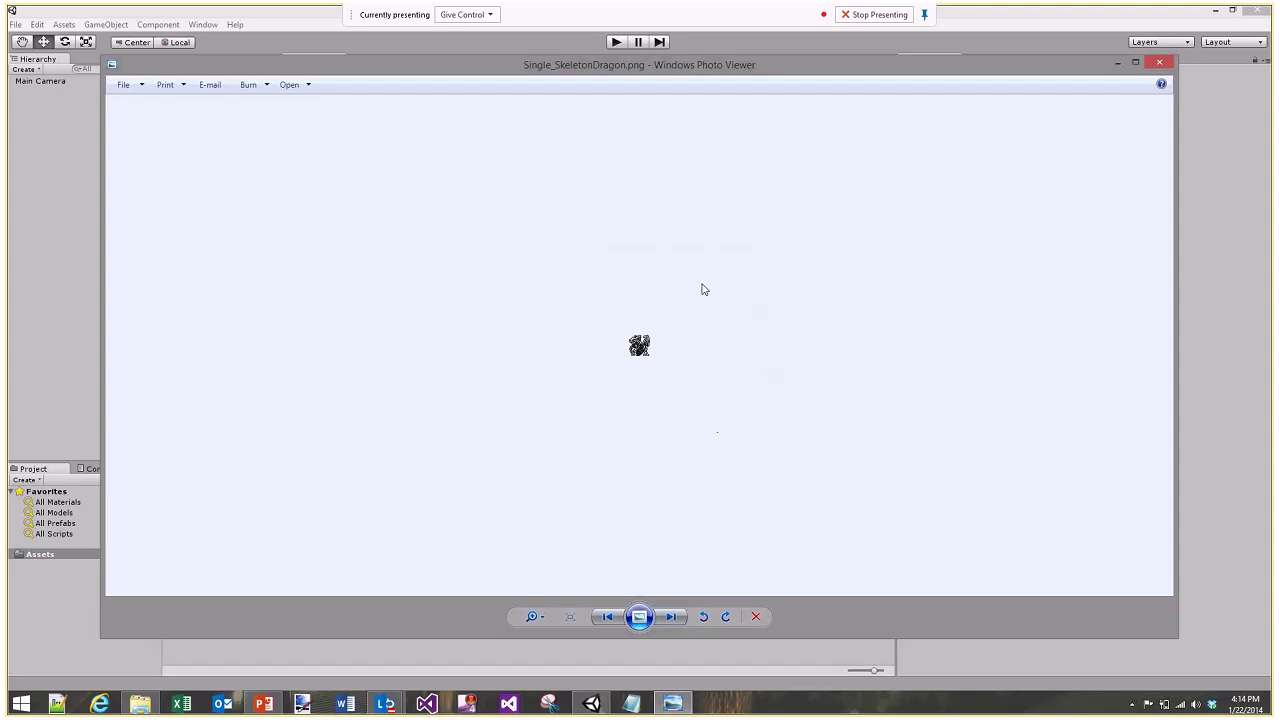
pyautogui.scroll(3, 667, 352)
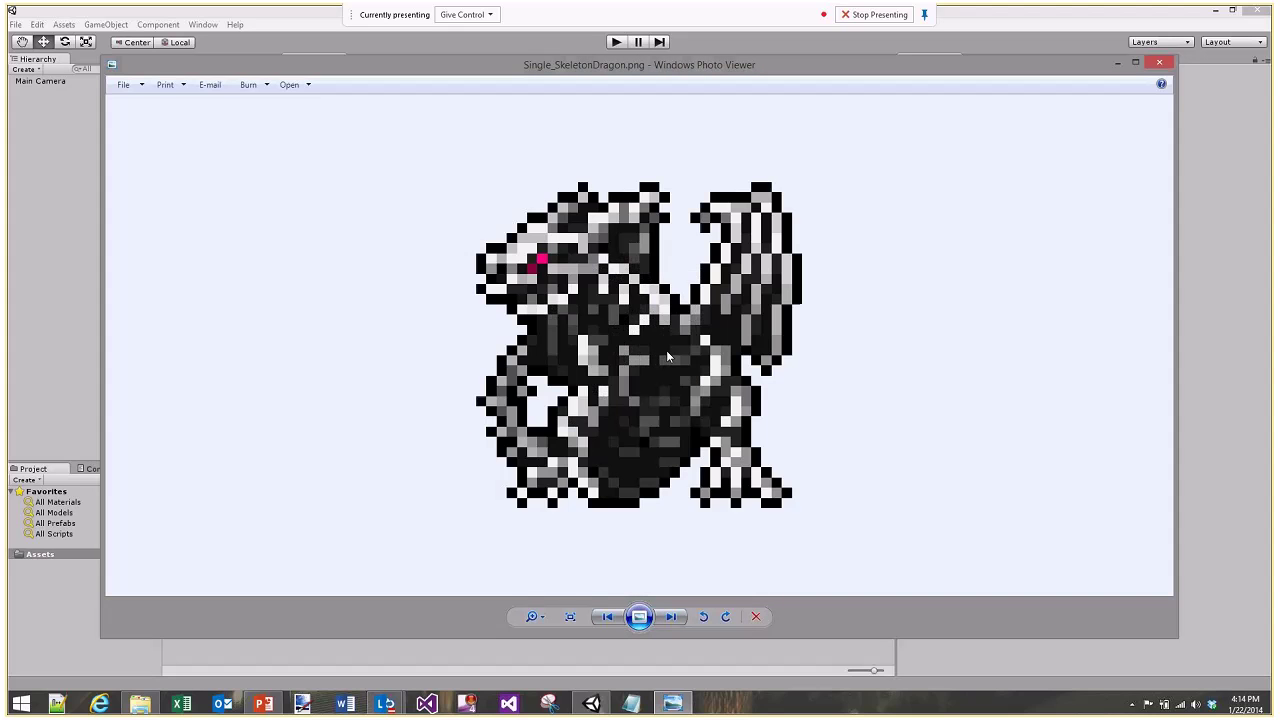
pyautogui.scroll(-3, 668, 347)
pyautogui.scroll(-2, 660, 370)
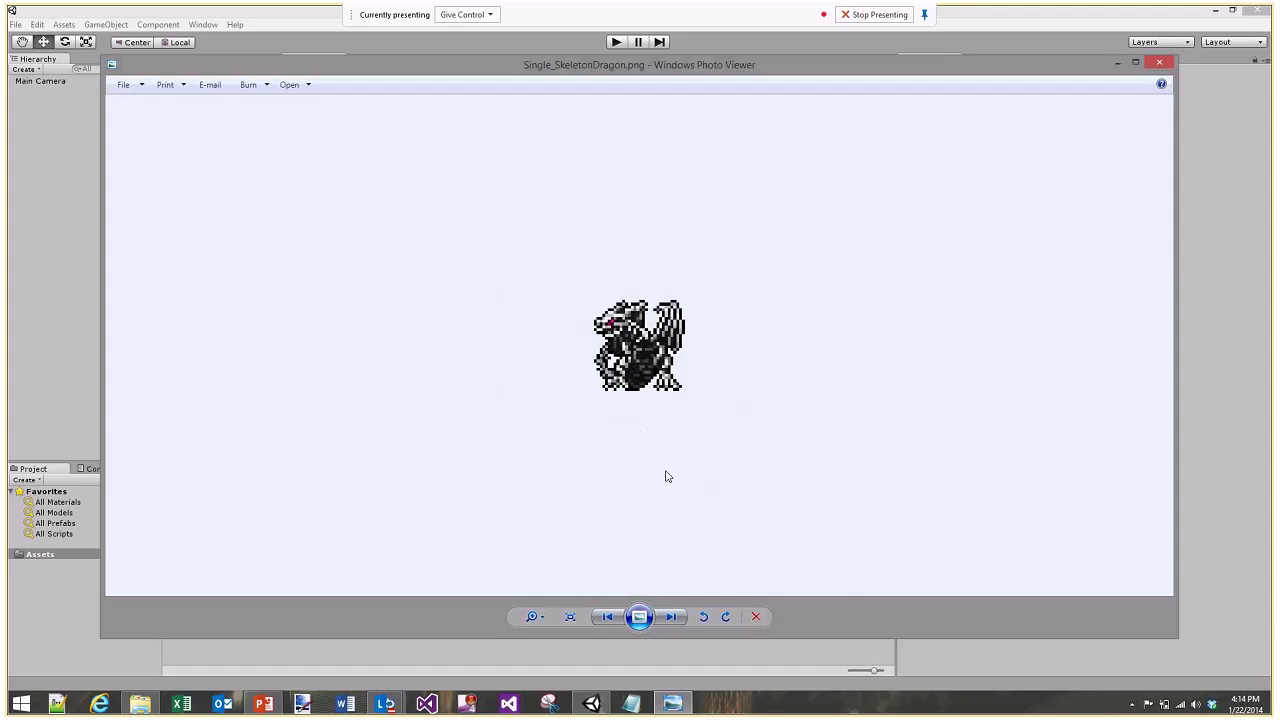
pyautogui.click(679, 617)
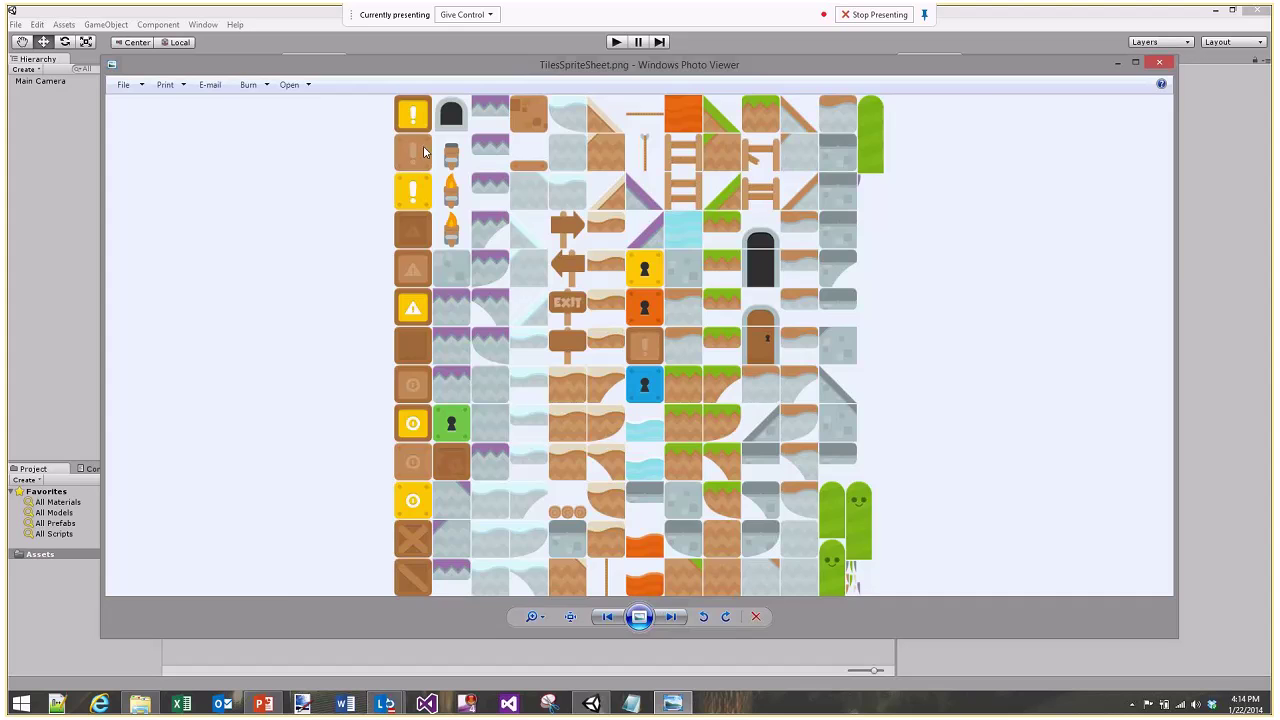
pyautogui.scroll(1, 429, 149)
pyautogui.scroll(-1, 429, 149)
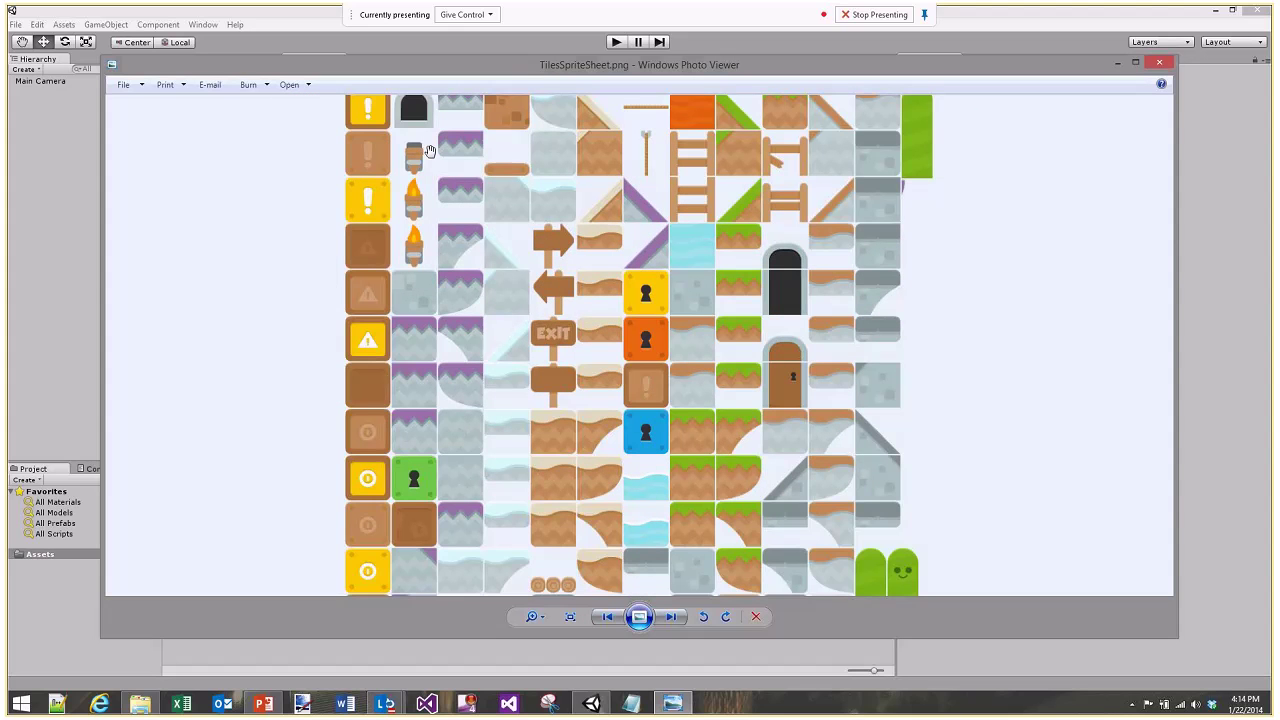
pyautogui.scroll(-1, 448, 188)
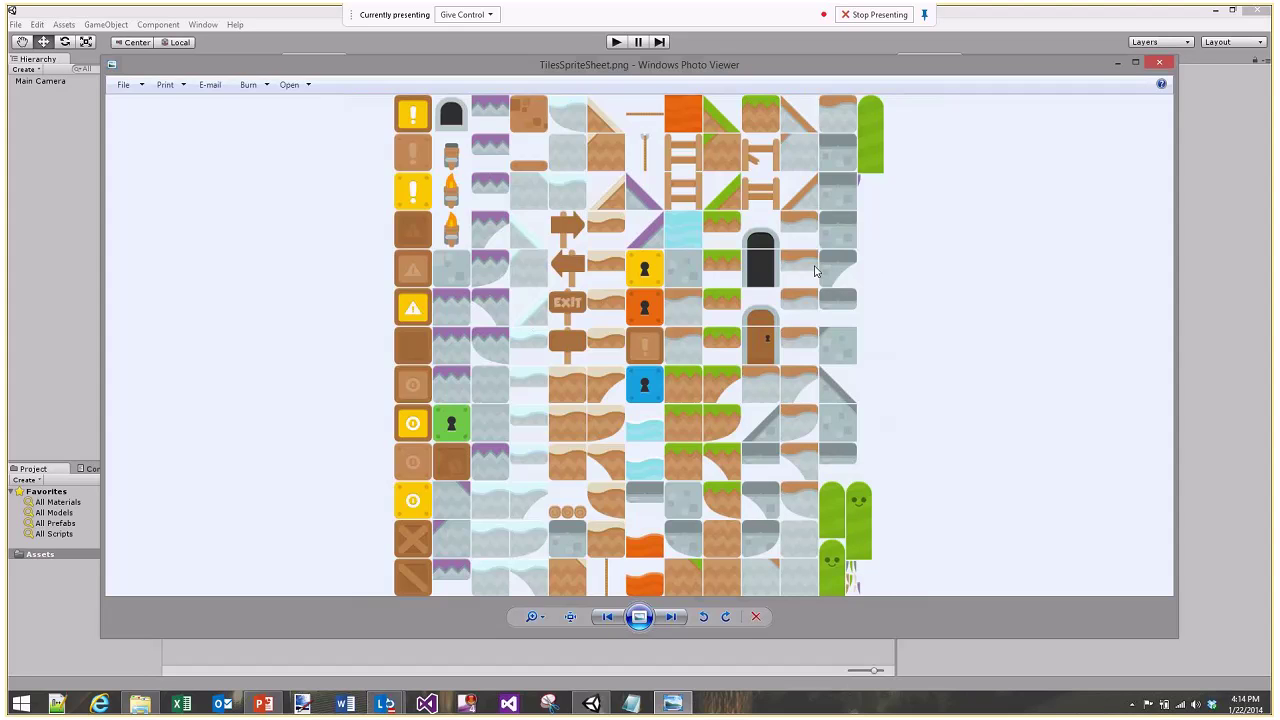
# Close Photo Viewer and drag the three sprite sheet PNGs into Unity's Assets
pyautogui.click(1159, 64)
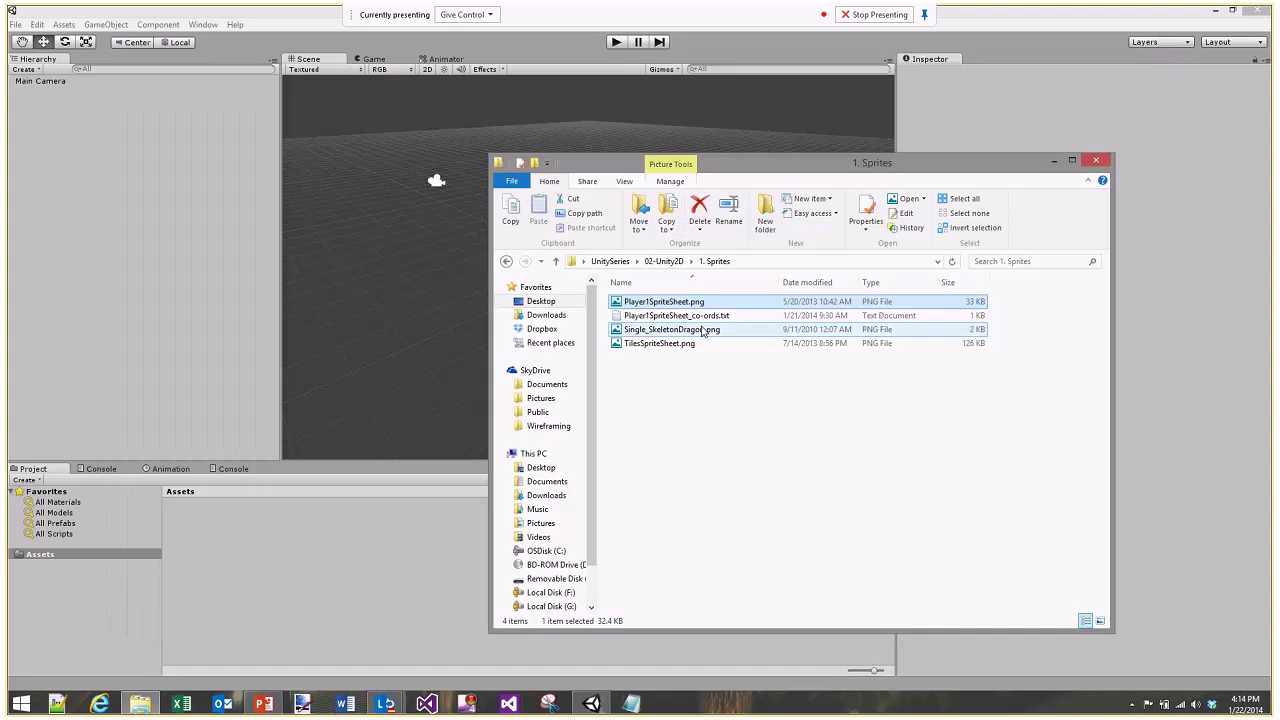
pyautogui.click(612, 343)
pyautogui.keyDown('ctrl'); pyautogui.click(650, 329); pyautogui.keyUp('ctrl')
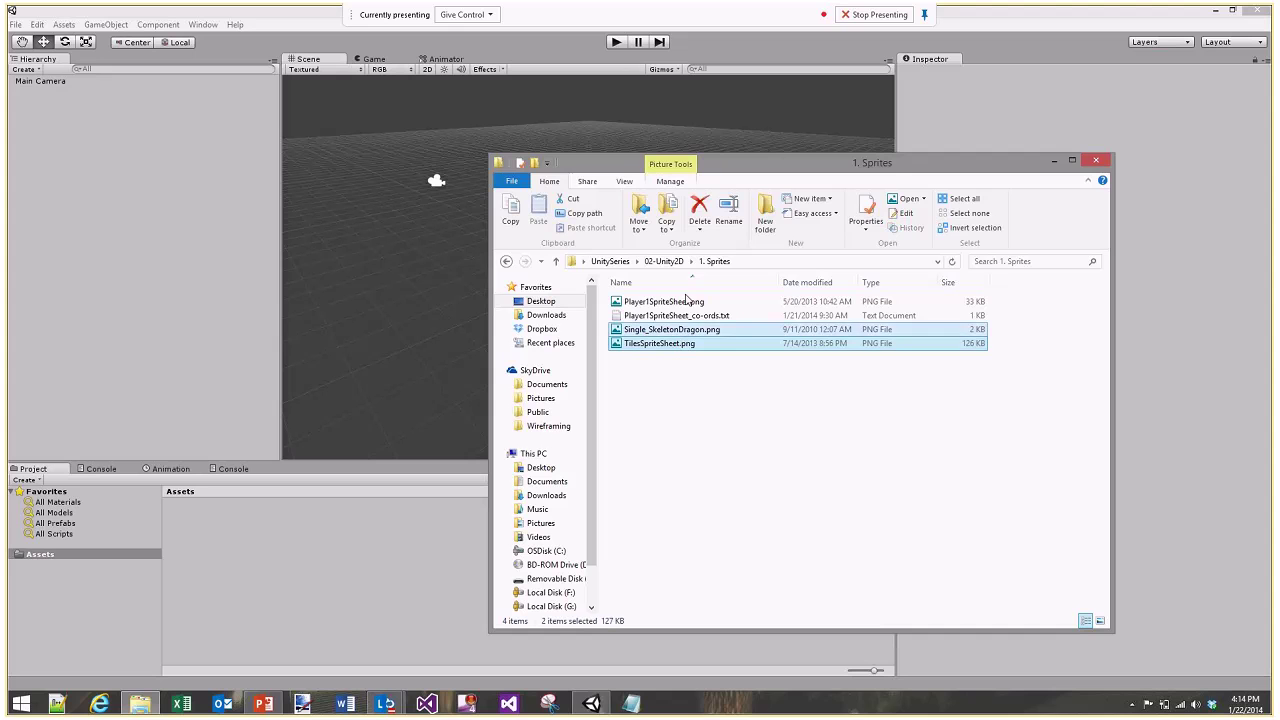
pyautogui.keyDown('ctrl'); pyautogui.click(664, 301); pyautogui.keyUp('ctrl')
pyautogui.moveTo(664, 301); pyautogui.dragTo(349, 553)
# Create a new folder named 'Sprites' in Assets
pyautogui.click(457, 586)
pyautogui.click(237, 541)
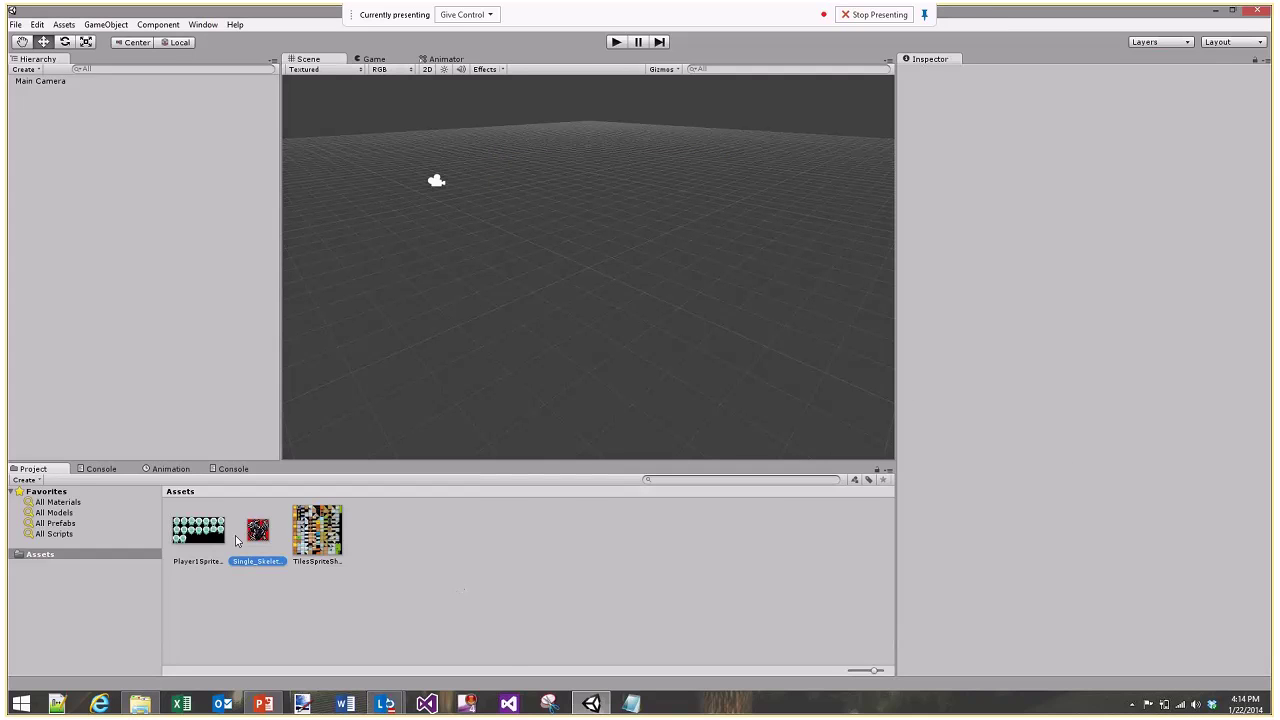
pyautogui.click(317, 530)
pyautogui.rightClick(463, 546)
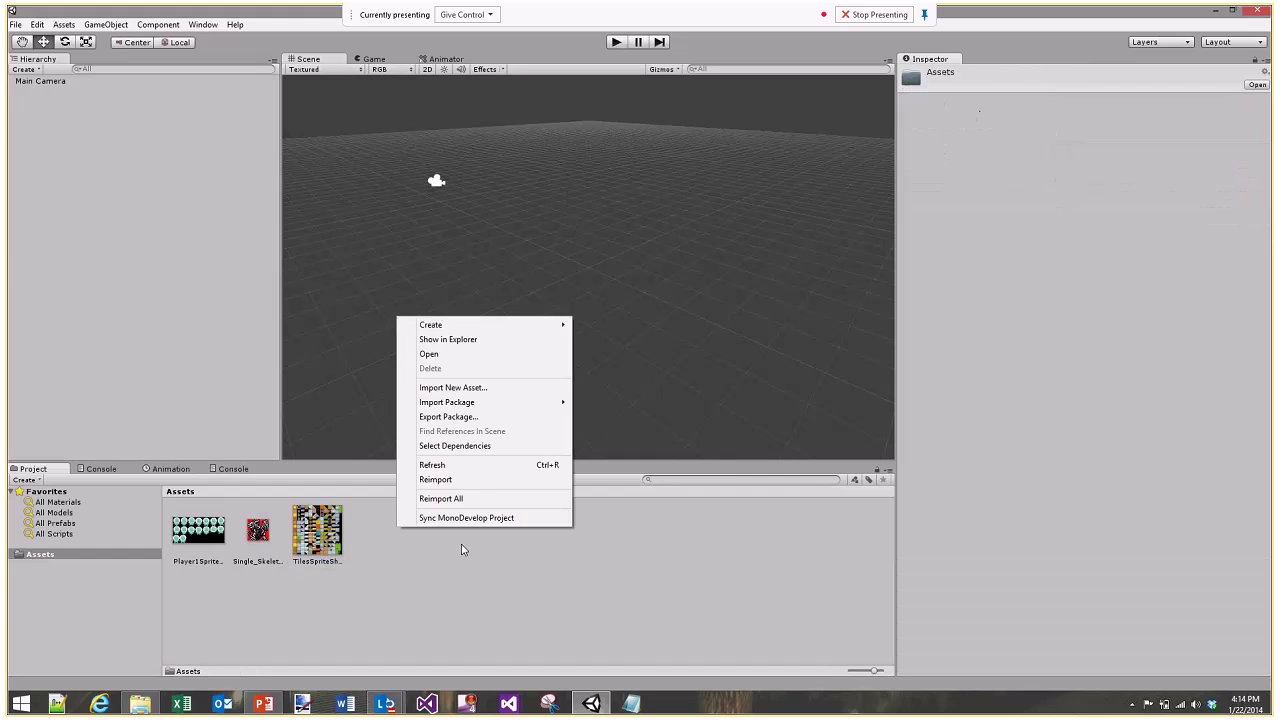
pyautogui.moveTo(483, 328)
pyautogui.click(603, 324)
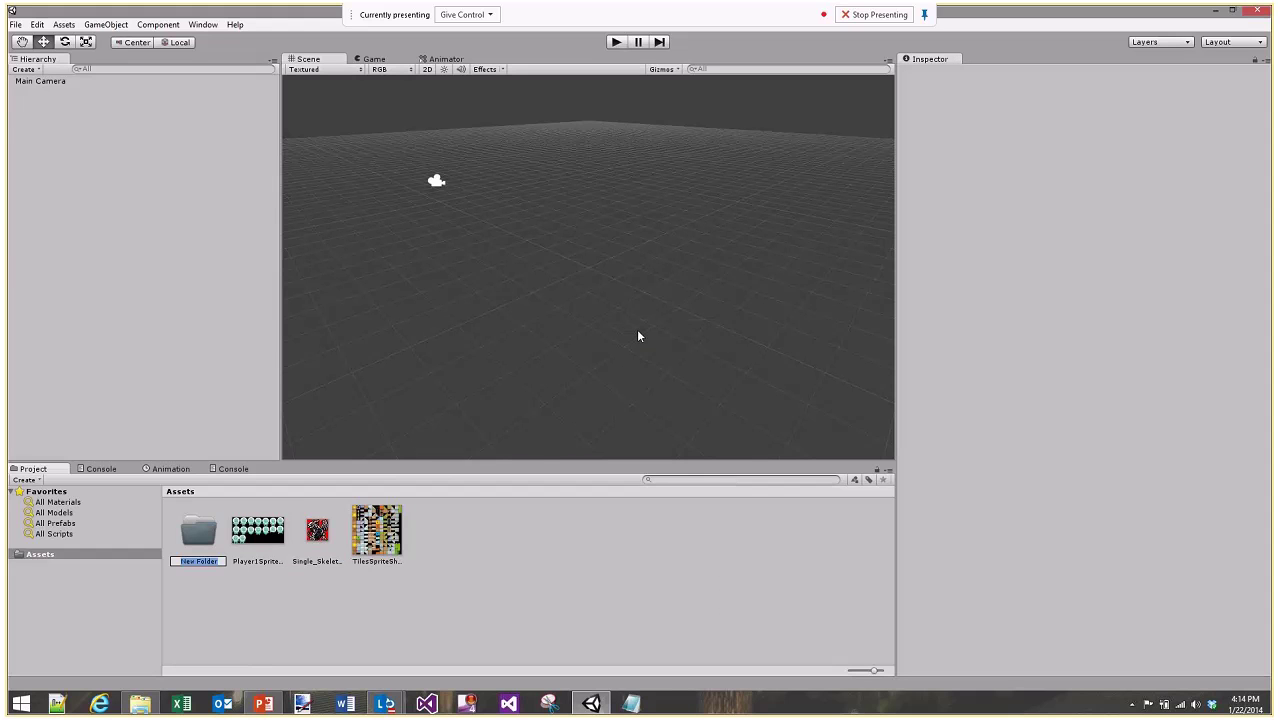
pyautogui.write('Sprites')
pyautogui.press('Return')
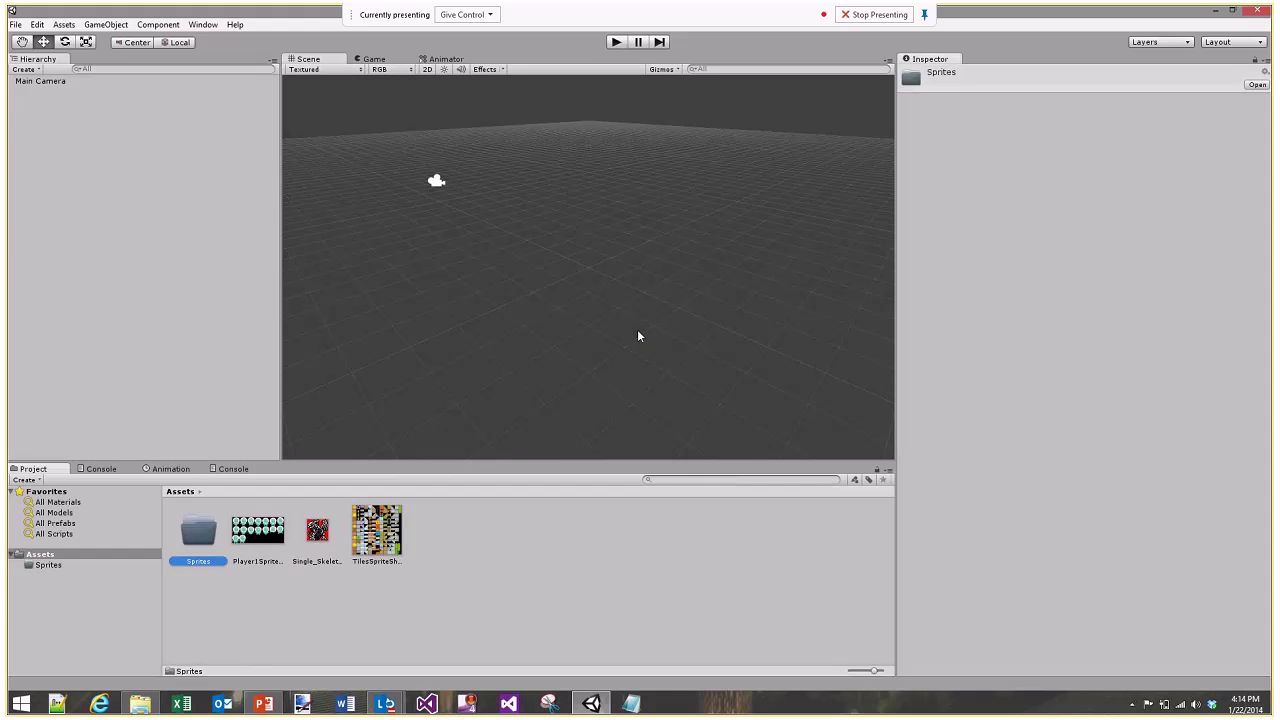
# Move the three sprite sheets into the Sprites folder and open it
pyautogui.click(388, 542)
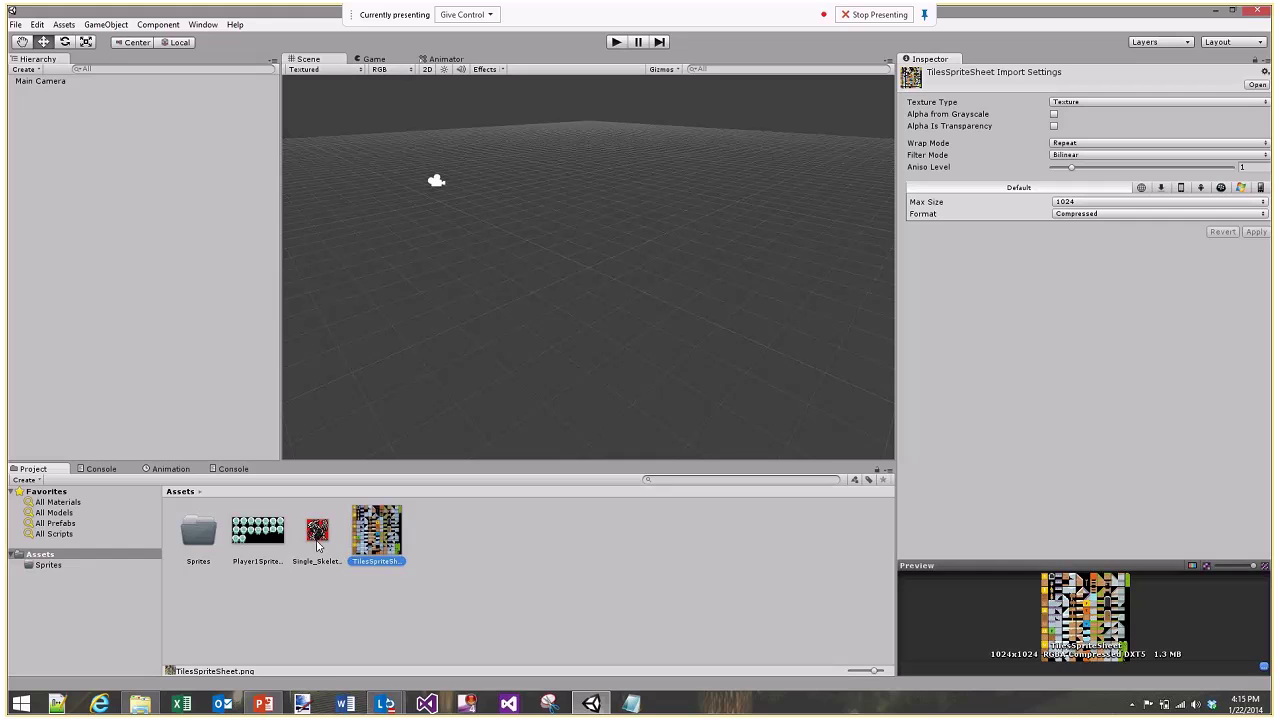
pyautogui.keyDown('shift'); pyautogui.click(258, 532); pyautogui.keyUp('shift')
pyautogui.moveTo(258, 535); pyautogui.dragTo(199, 535)
pyautogui.doubleClick(199, 533)
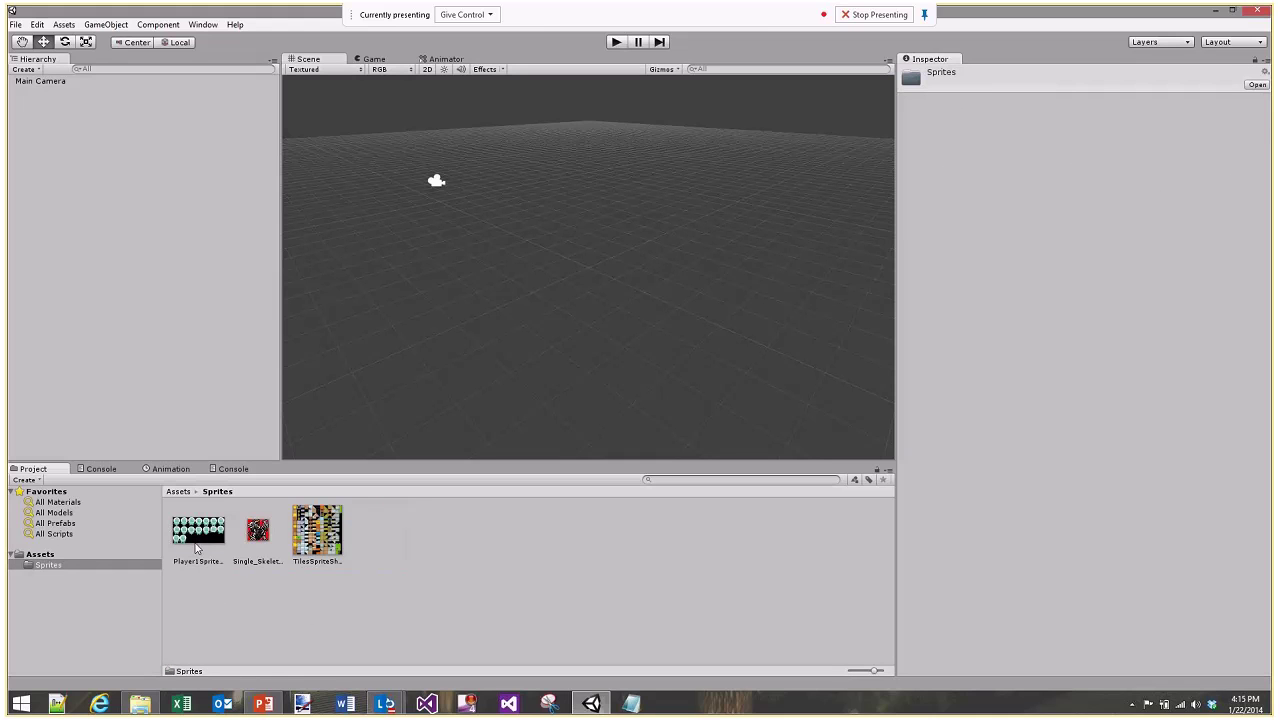
# Inspect each sheet's import settings and switch the Scene view to 2D mode
pyautogui.click(196, 545)
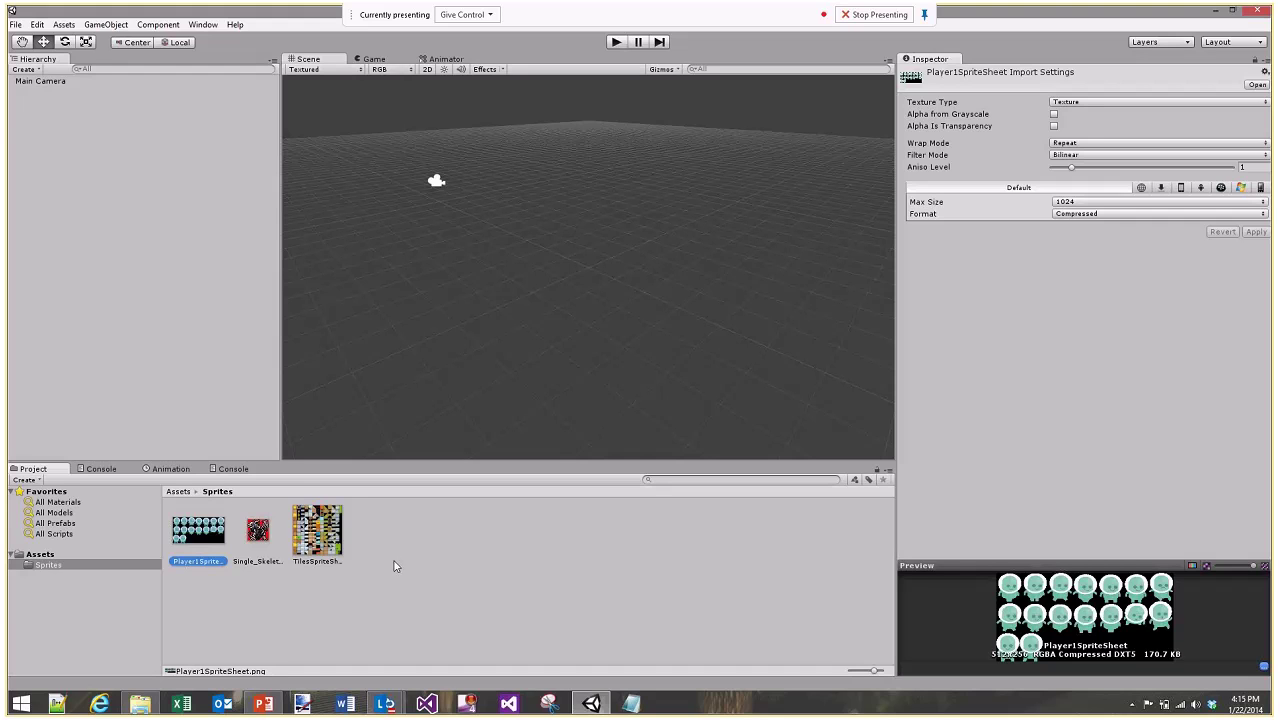
pyautogui.click(258, 530)
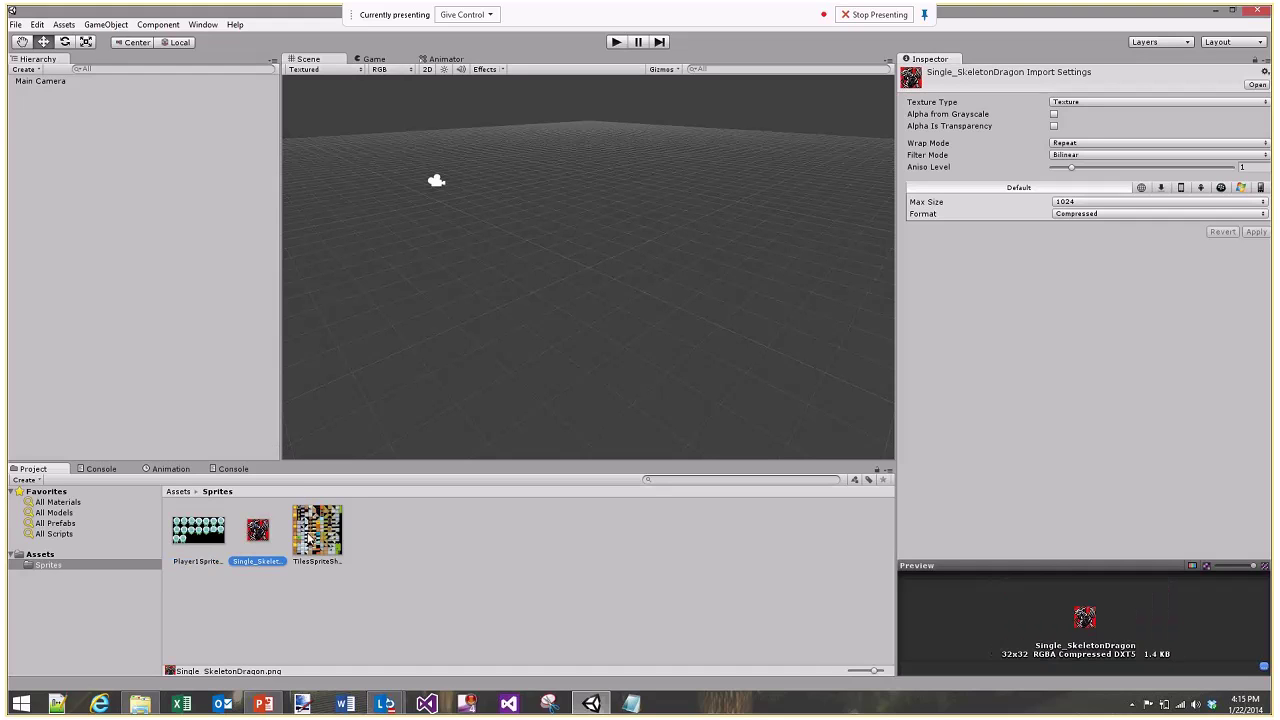
pyautogui.click(427, 69)
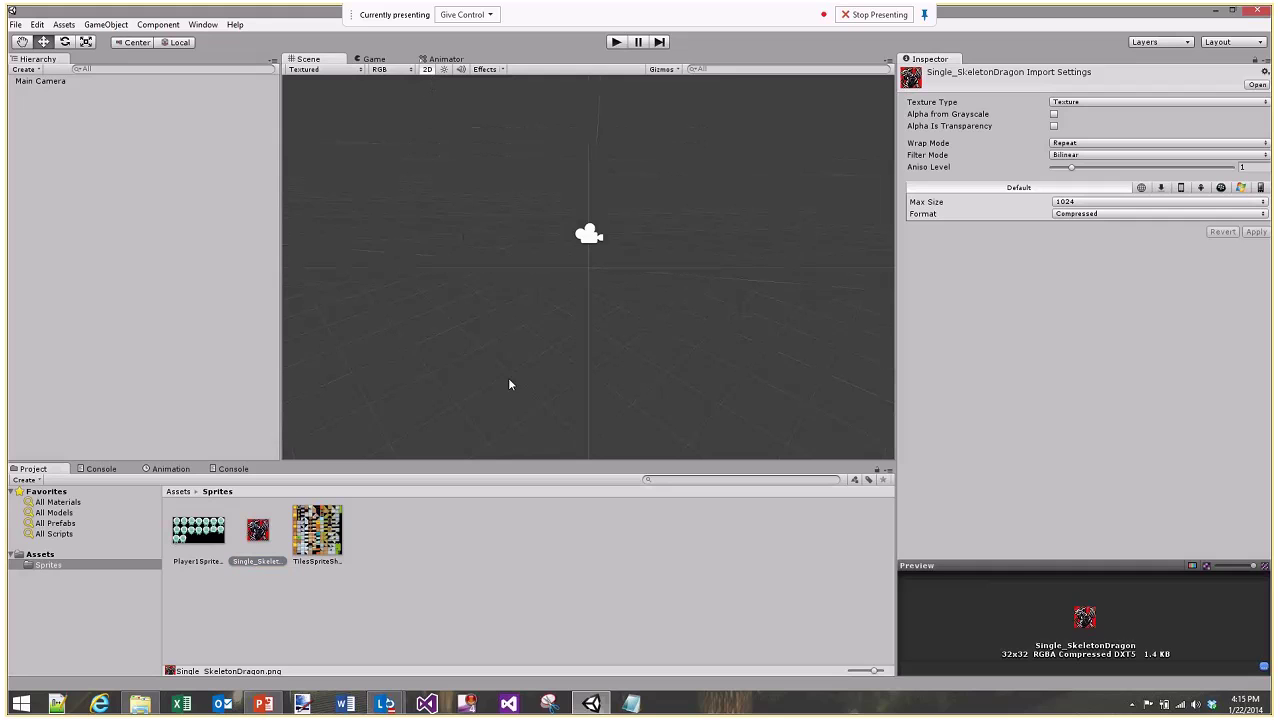
pyautogui.click(317, 530)
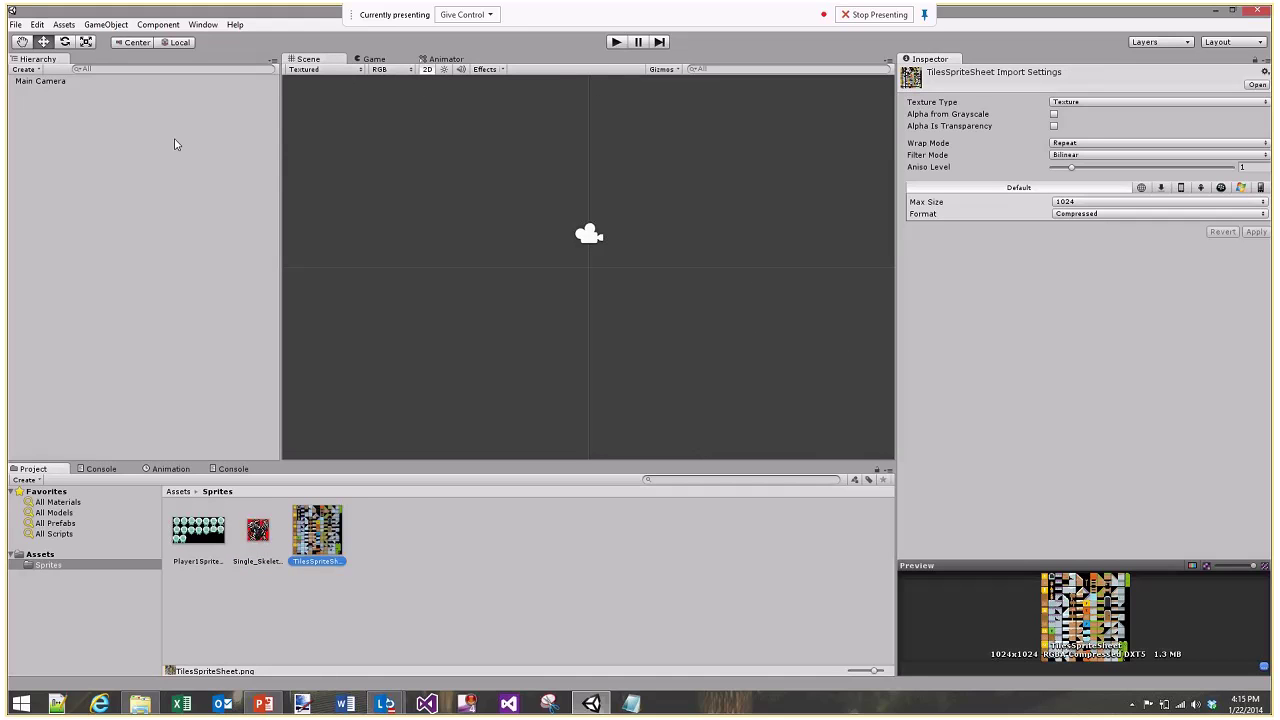
# Create a Sprite game object from the GameObject menu and dismiss the warning
pyautogui.click(143, 27)
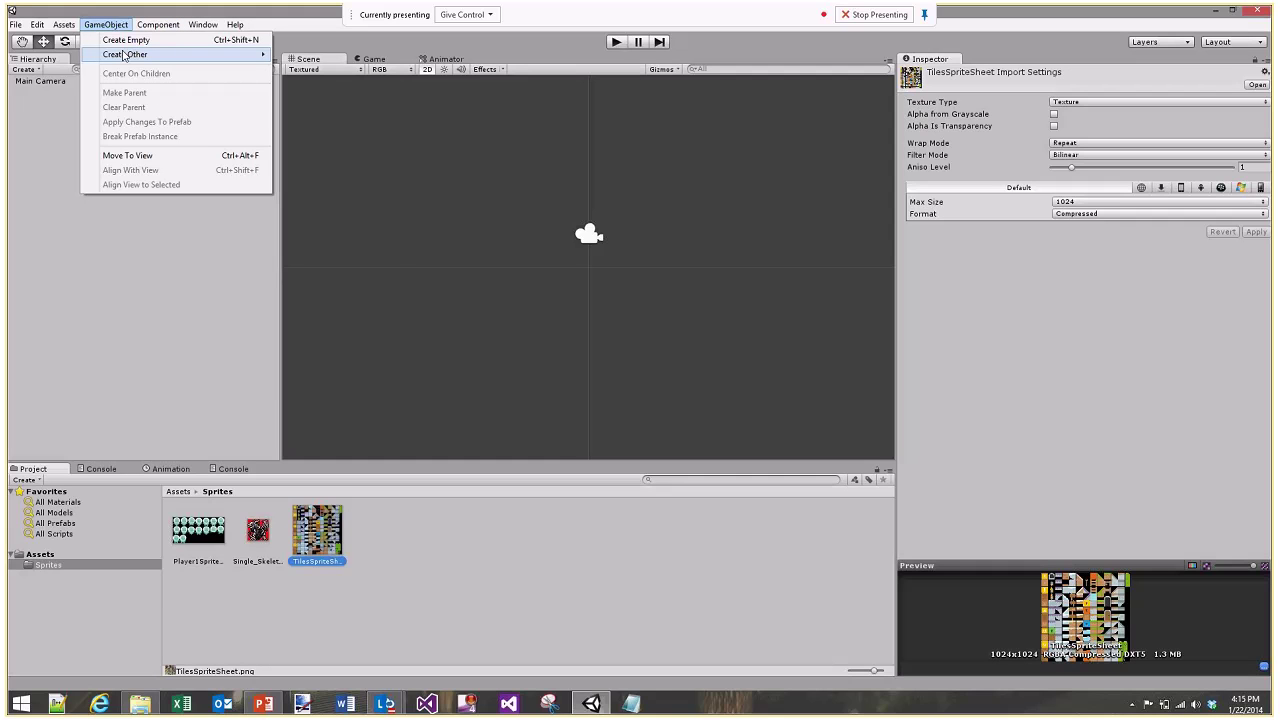
pyautogui.moveTo(124, 55)
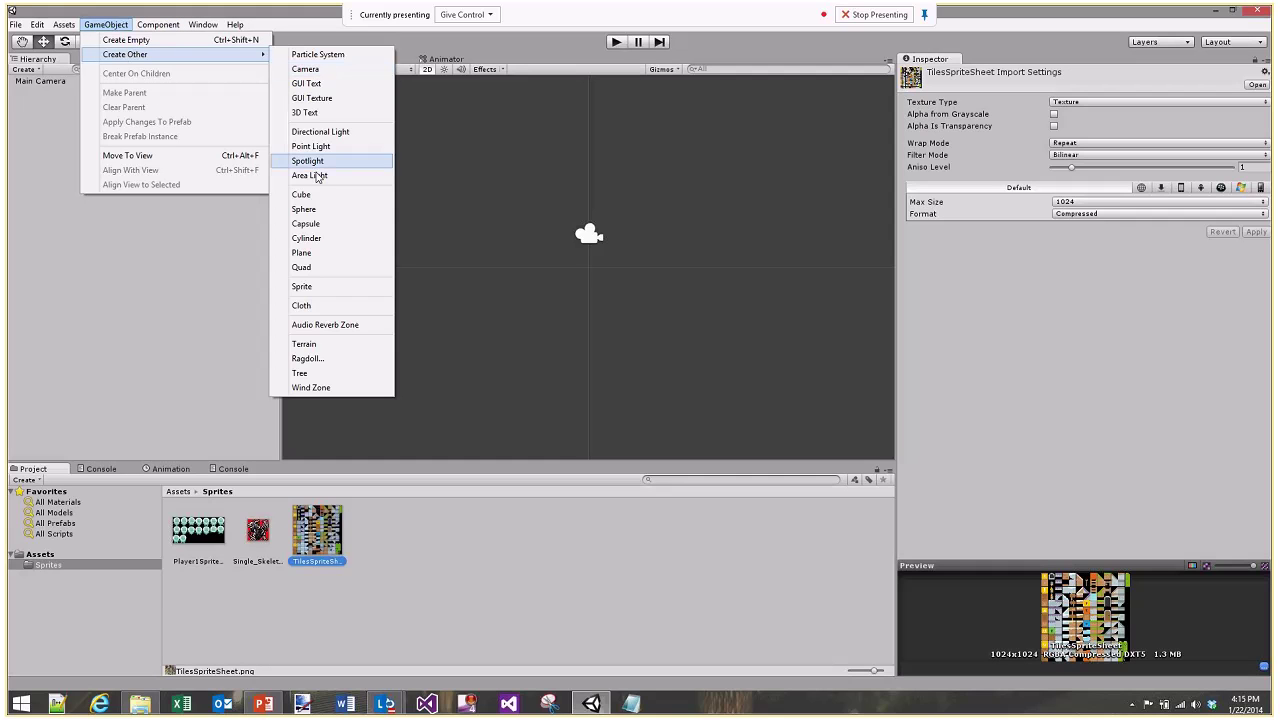
pyautogui.click(322, 289)
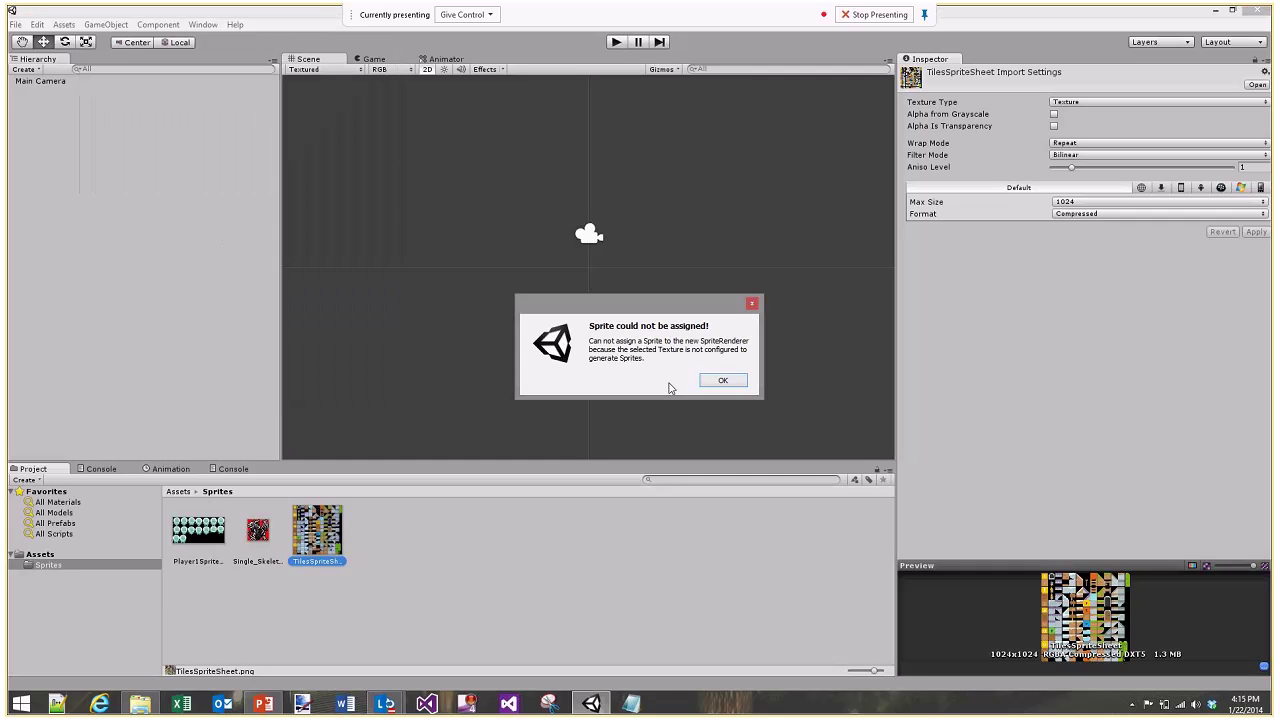
pyautogui.click(723, 382)
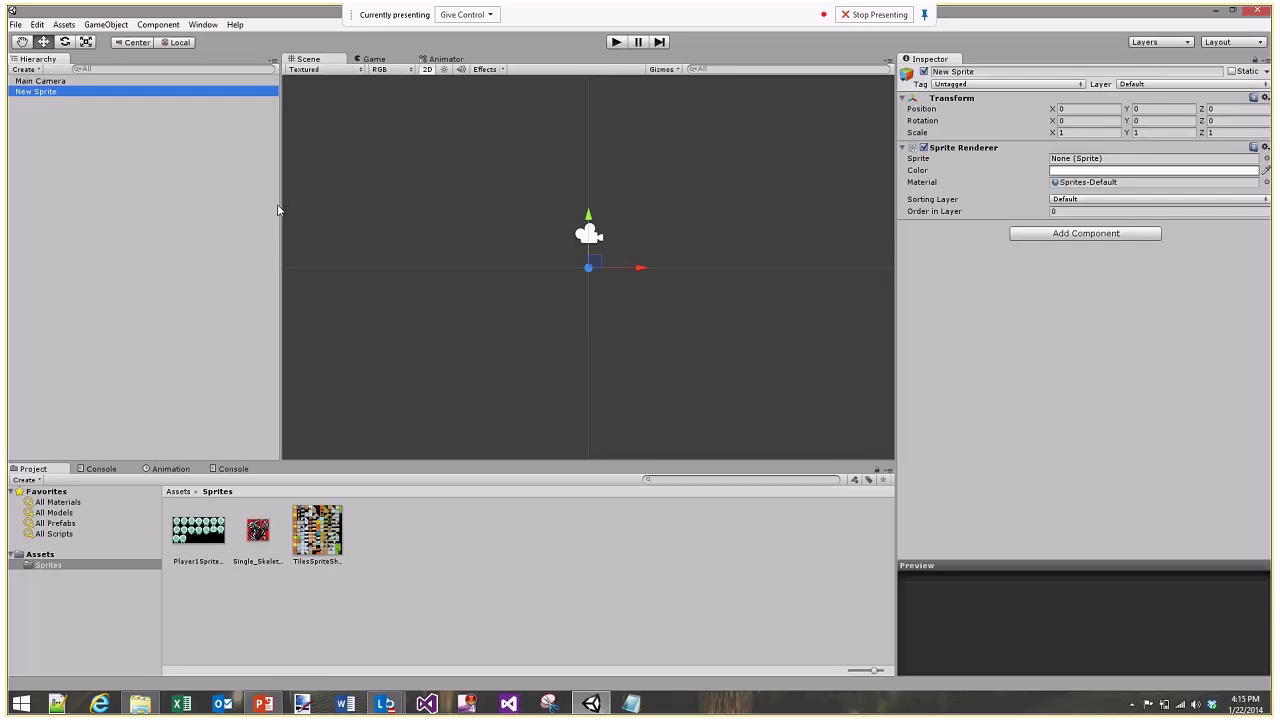
# Close the Sprite field picker without choosing, then select the Tiles and Skeleton Dragon sheets
pyautogui.click(1266, 158)
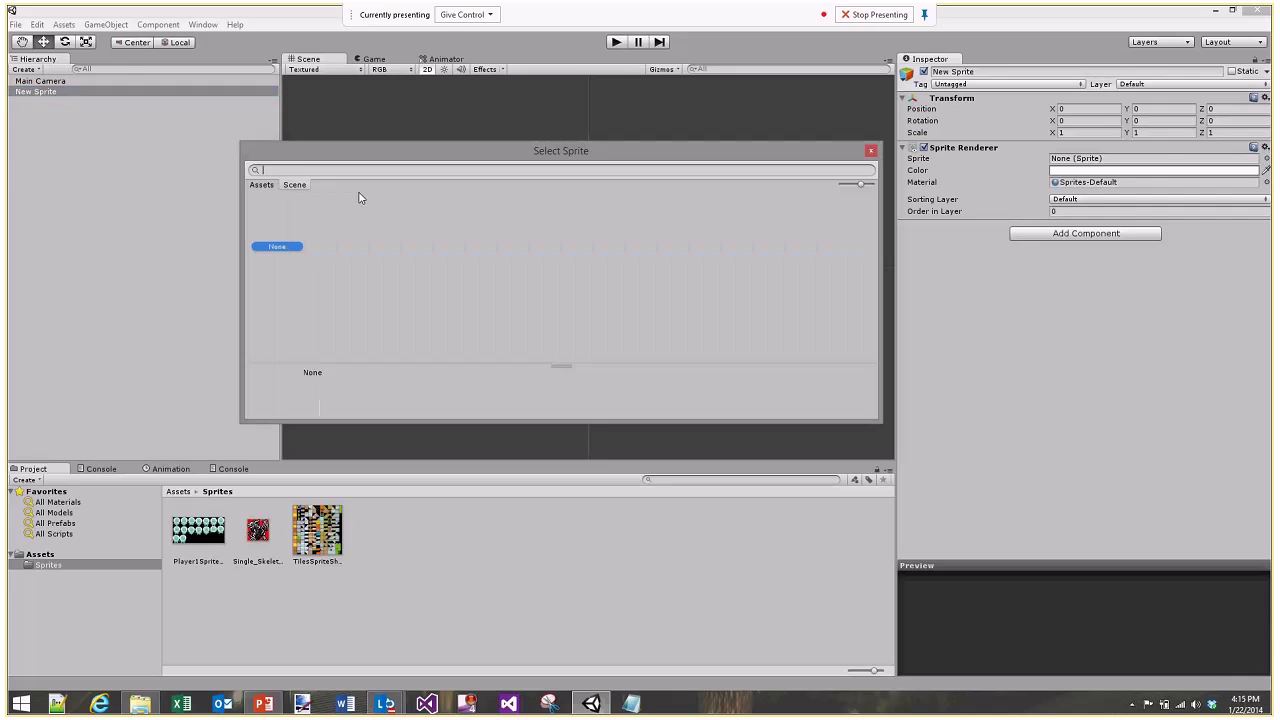
pyautogui.click(871, 151)
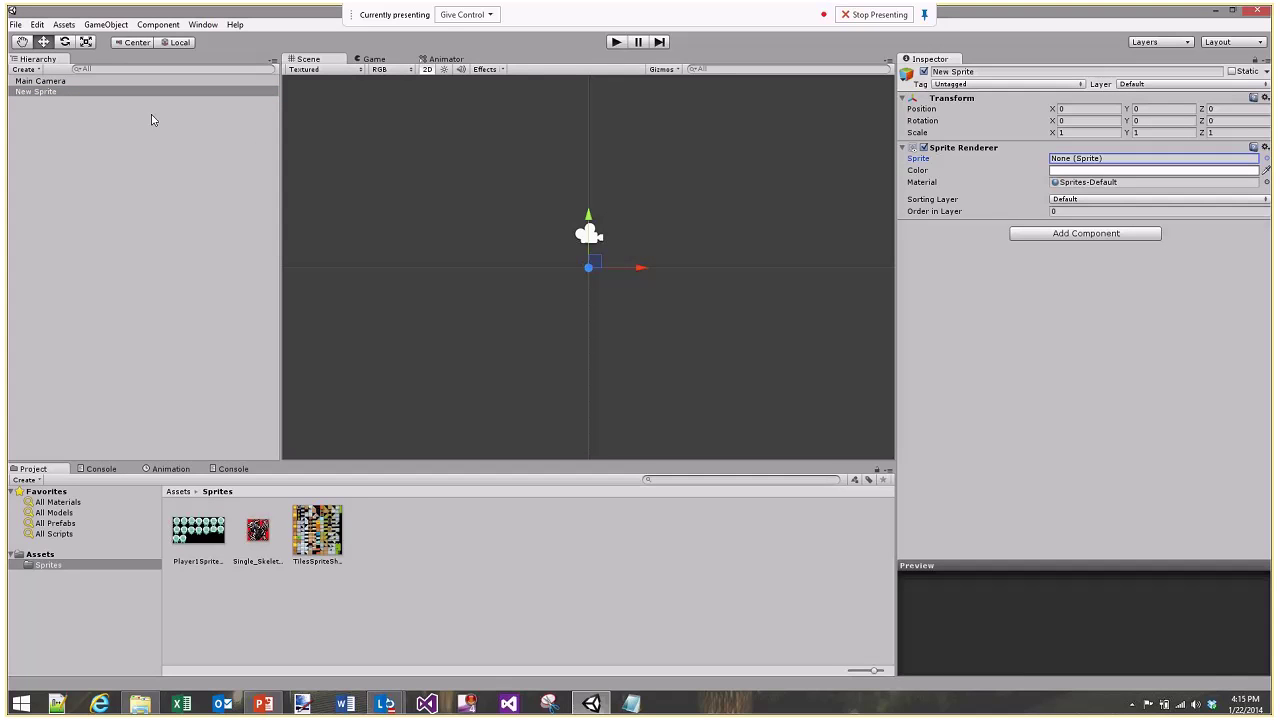
pyautogui.click(325, 549)
pyautogui.keyDown('ctrl'); pyautogui.click(258, 530); pyautogui.keyUp('ctrl')
# Set Texture Type to Sprite for all three sprite sheets and apply the change
pyautogui.keyDown('ctrl'); pyautogui.click(198, 530); pyautogui.keyUp('ctrl')
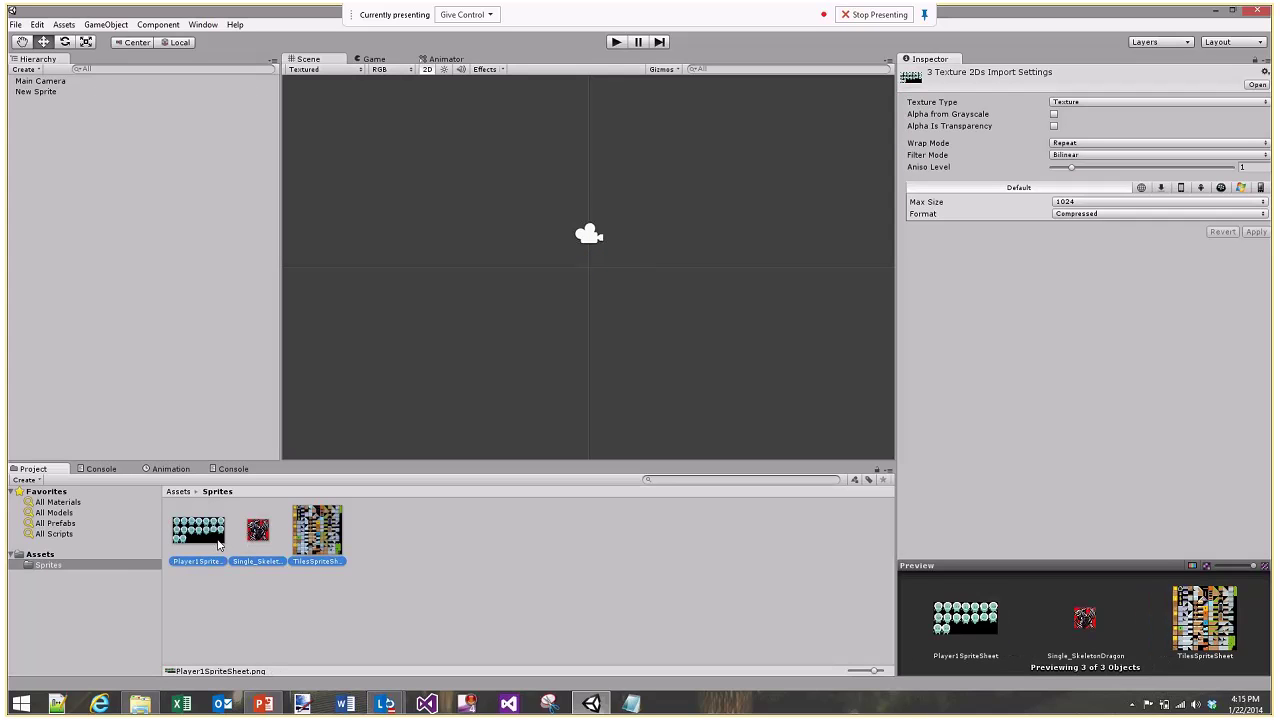
pyautogui.click(1095, 103)
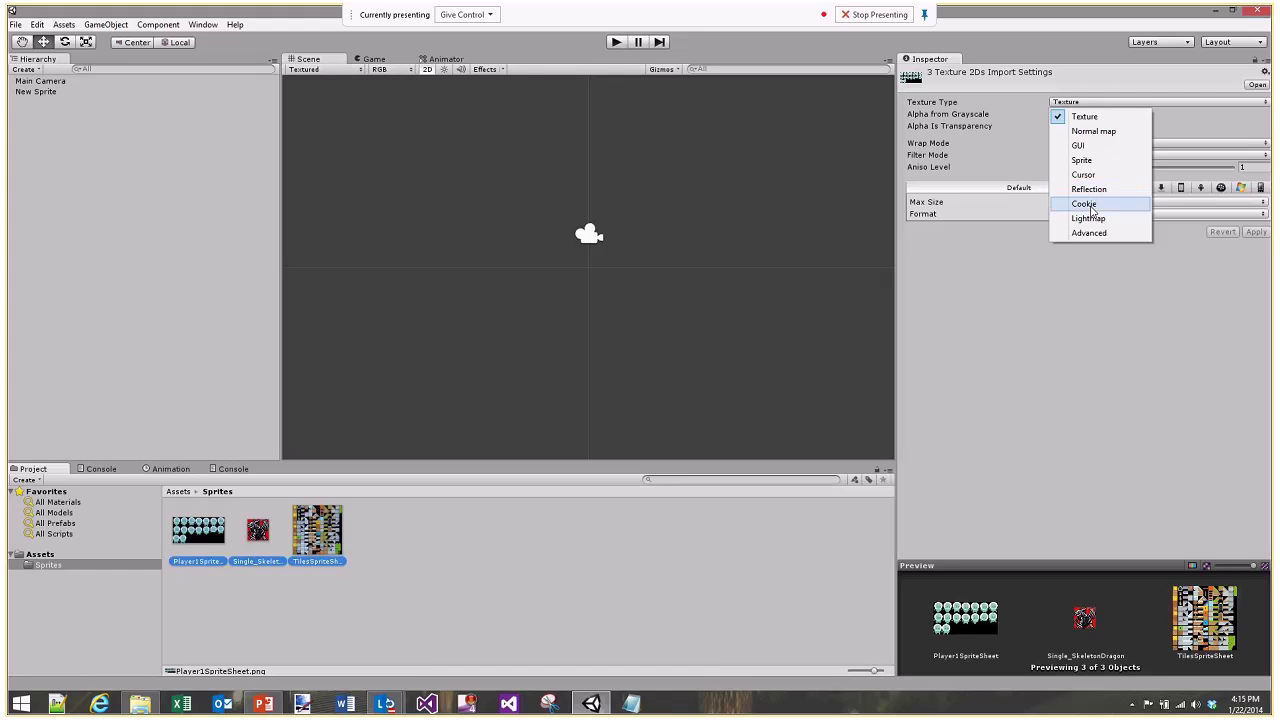
pyautogui.click(1091, 161)
pyautogui.click(434, 541)
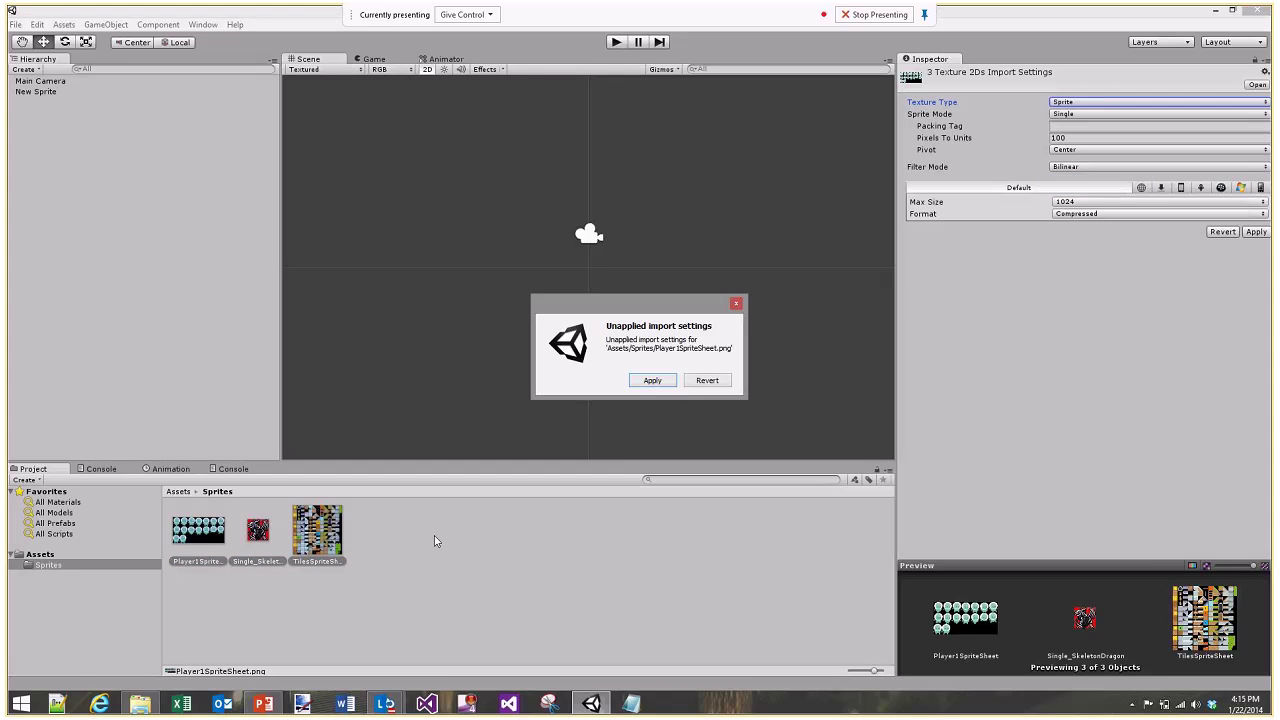
pyautogui.click(652, 380)
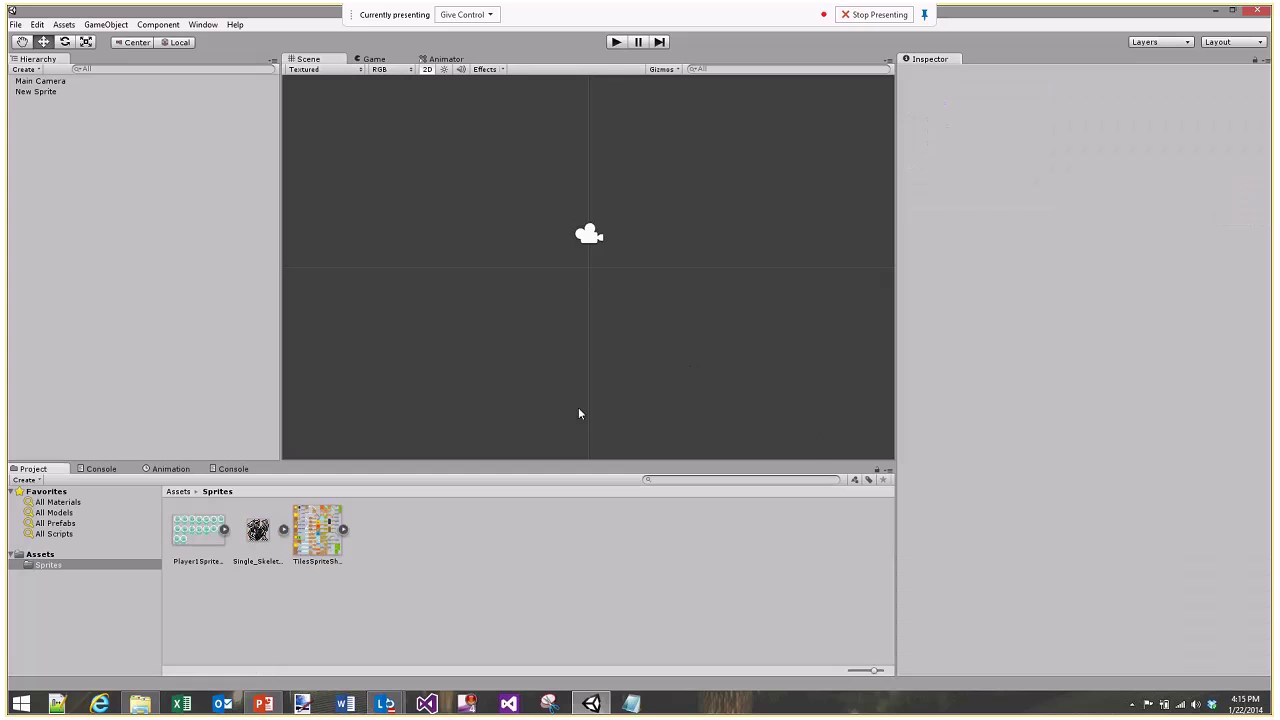
# Review Player1SpriteSheet's Sprite settings in an enlarged preview, then select New Sprite
pyautogui.click(195, 535)
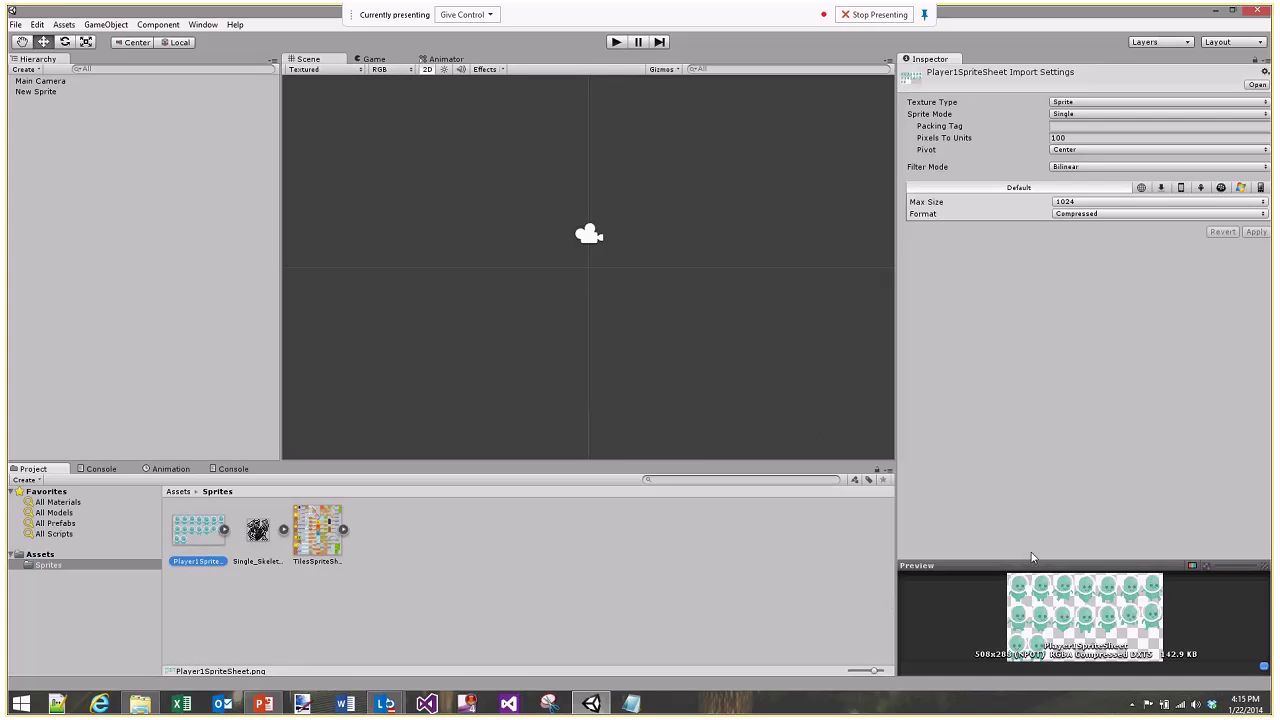
pyautogui.moveTo(1043, 561); pyautogui.dragTo(1021, 306)
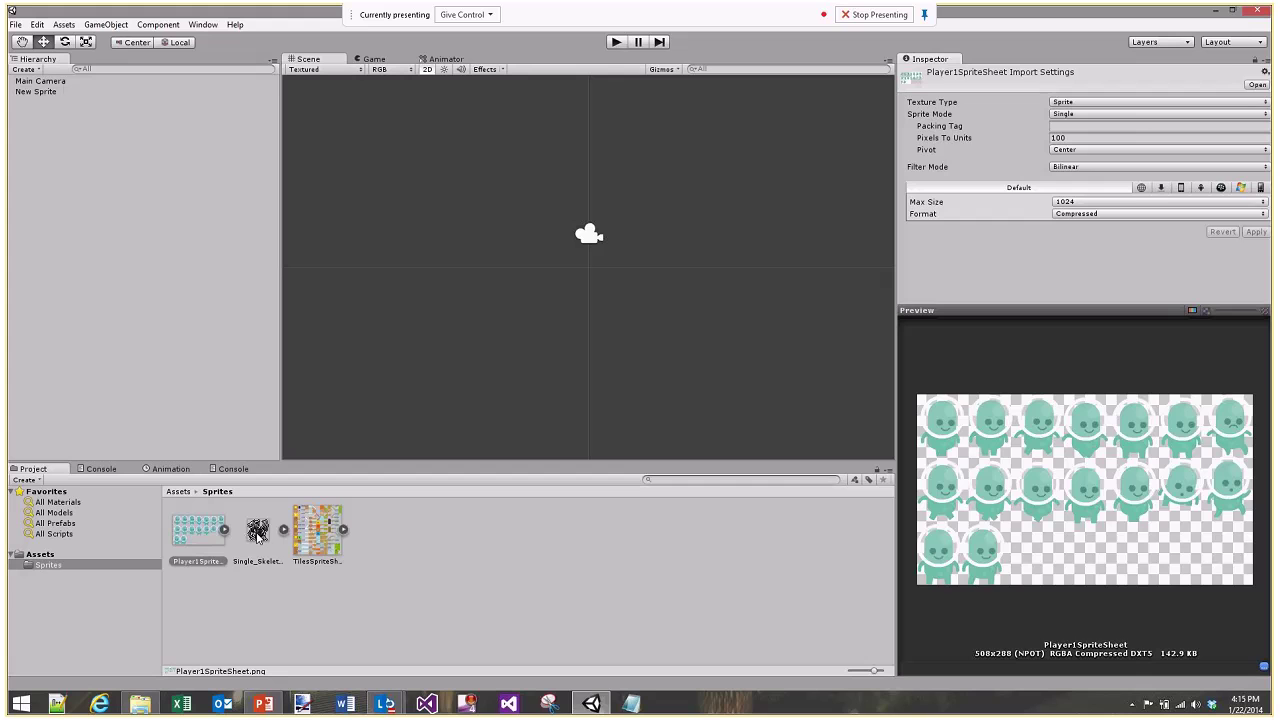
pyautogui.click(30, 92)
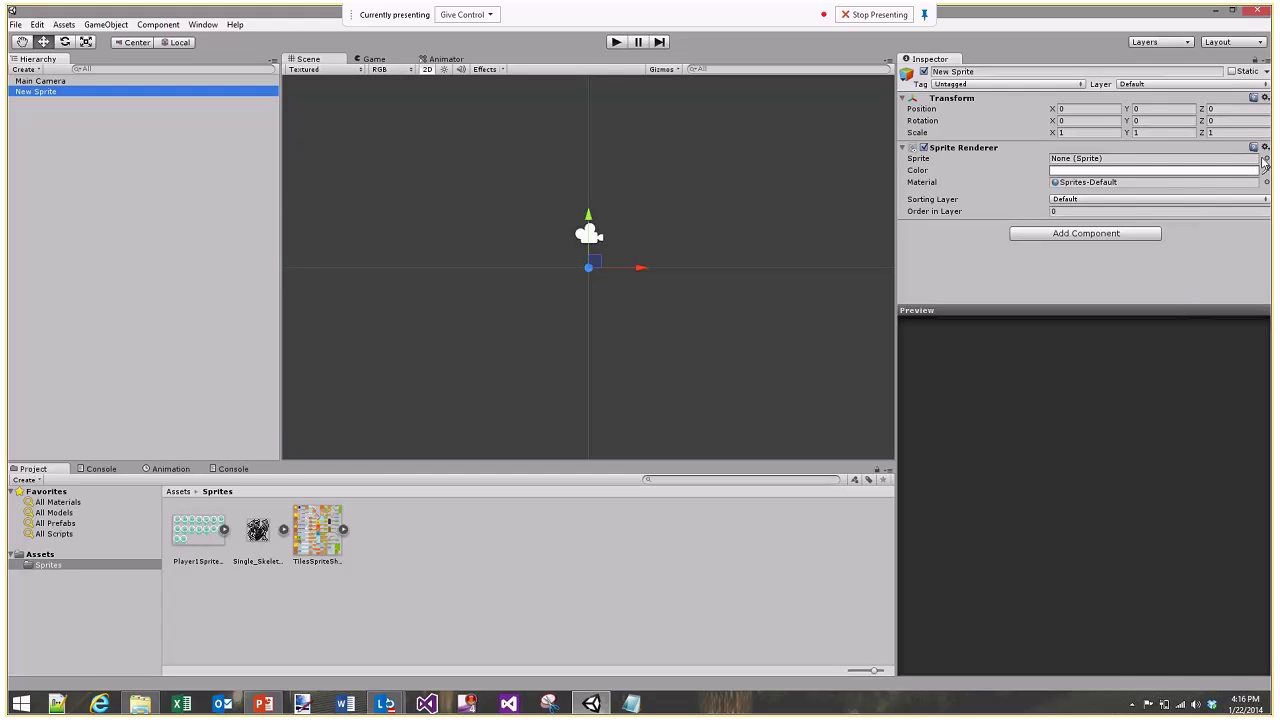